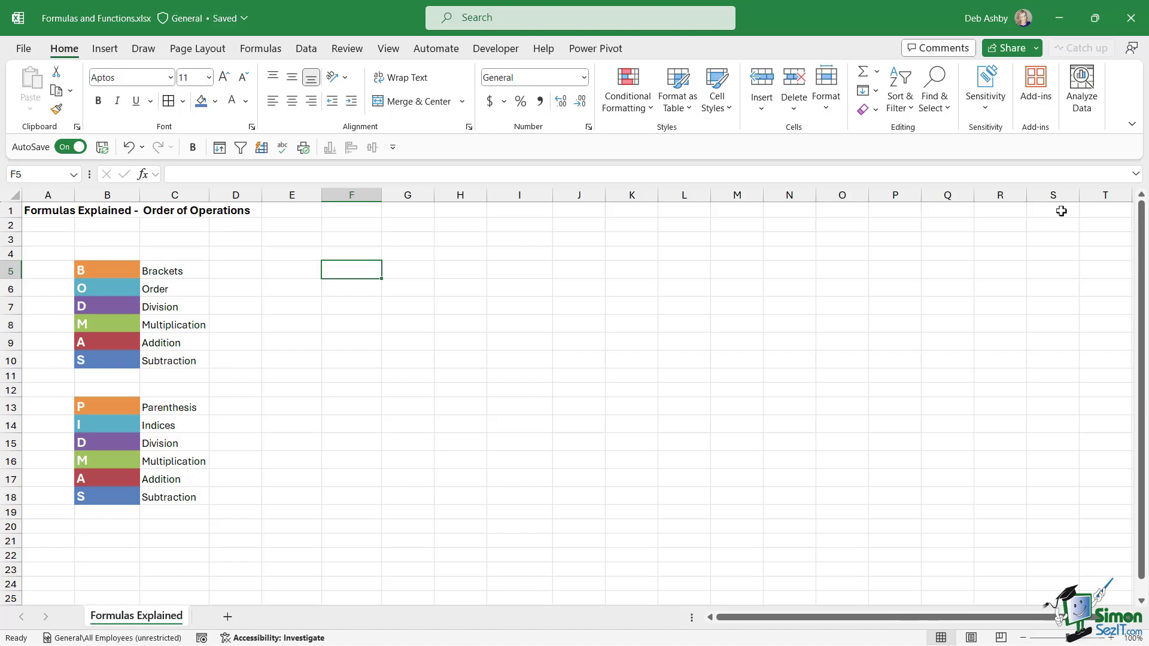
- On the Formulas tab, browse the Financial and Logical function lists
{"action": "left_click", "coordinate": [260, 48]}
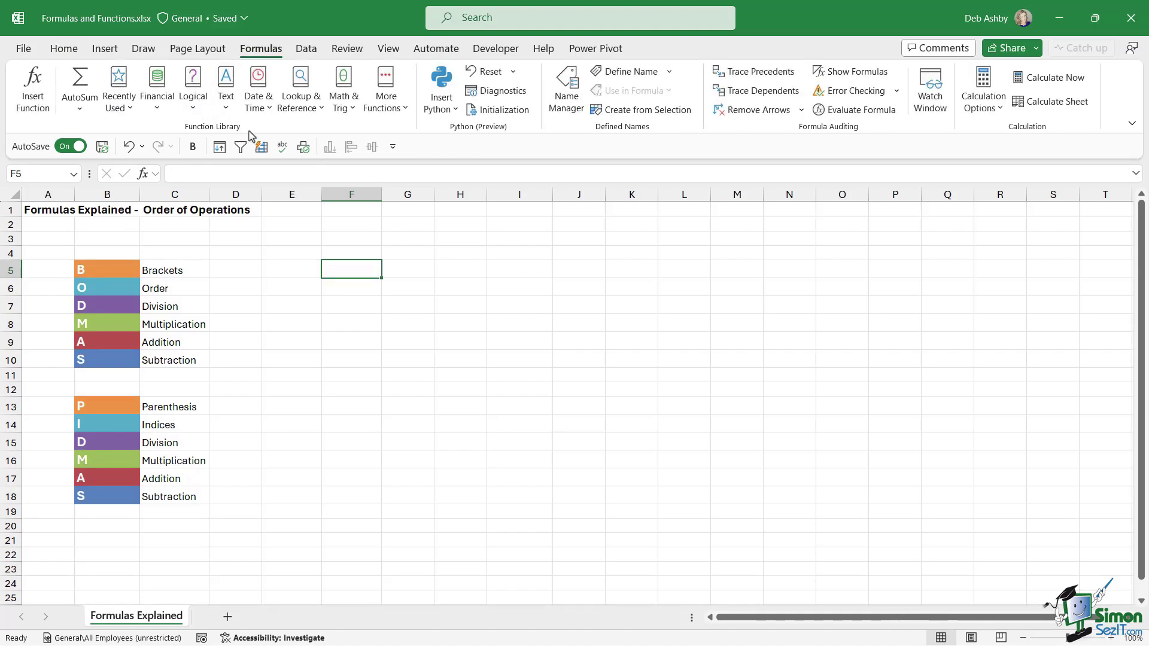
{"action": "left_click", "coordinate": [163, 110]}
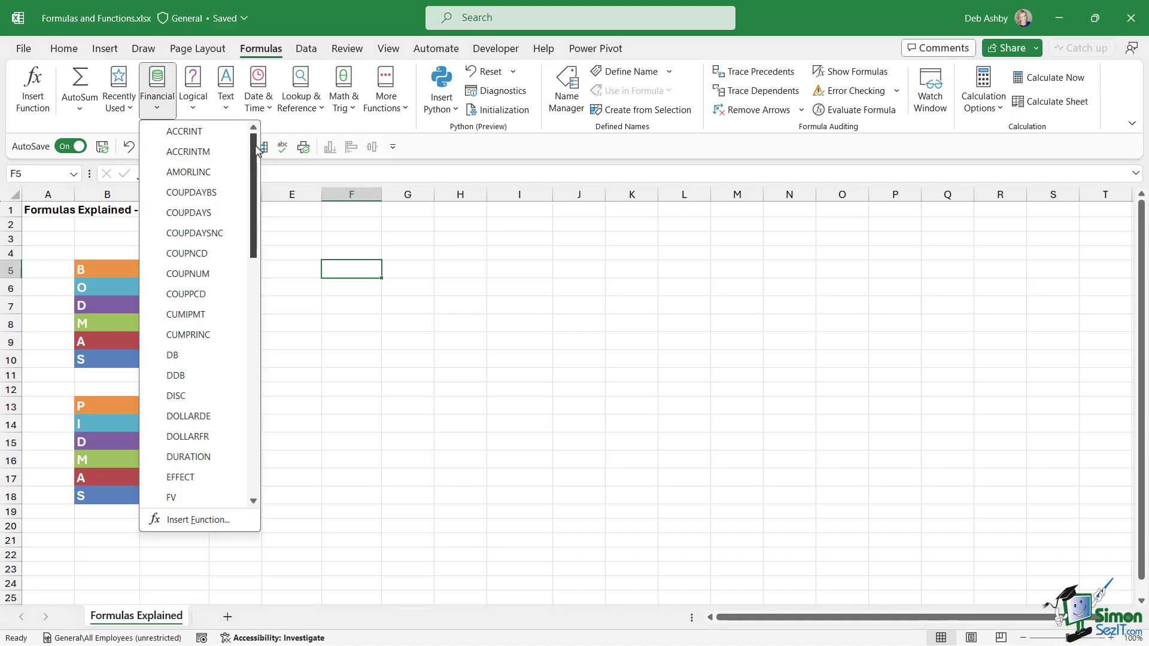
{"action": "left_click_drag", "start_coordinate": [254, 149], "coordinate": [254, 368]}
{"action": "left_click", "coordinate": [193, 98]}
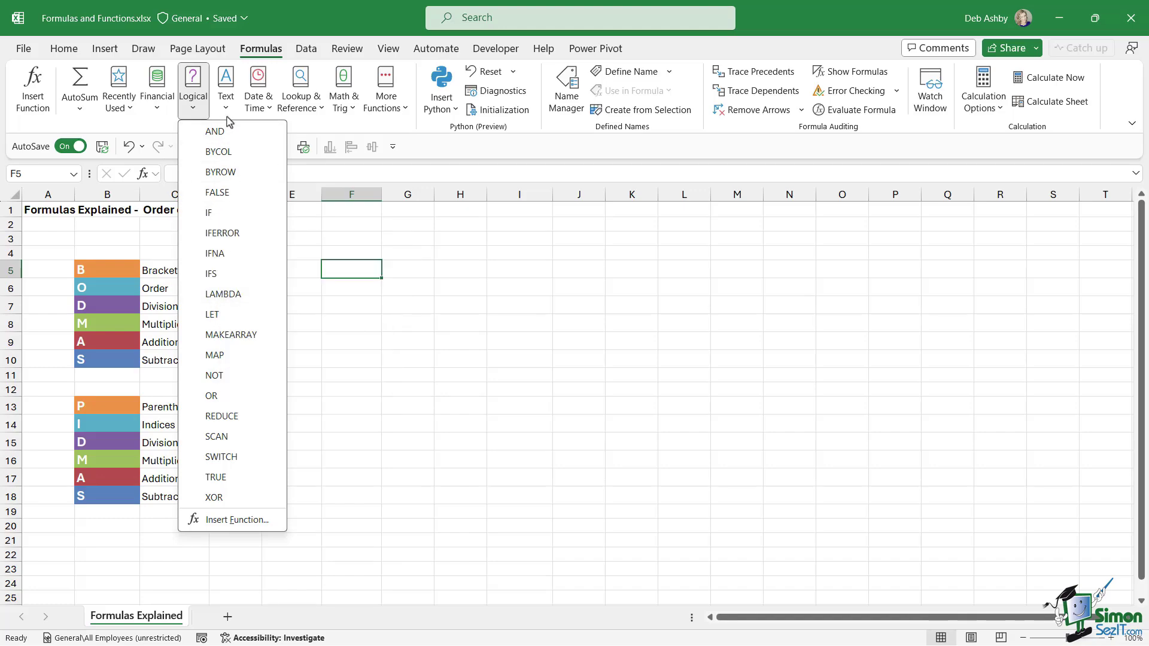
- Browse the Text, Date & Time and Lookup & Reference function lists
{"action": "left_click", "coordinate": [226, 96]}
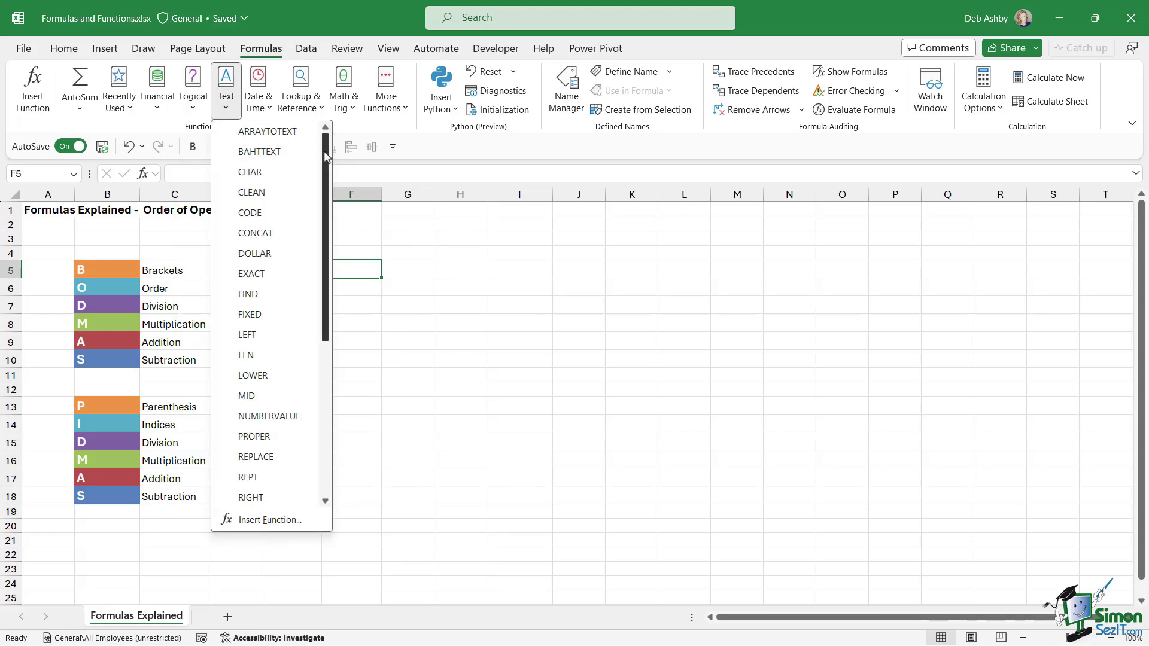
{"action": "left_click_drag", "start_coordinate": [326, 153], "coordinate": [328, 223]}
{"action": "left_click", "coordinate": [268, 111]}
{"action": "left_click", "coordinate": [268, 111]}
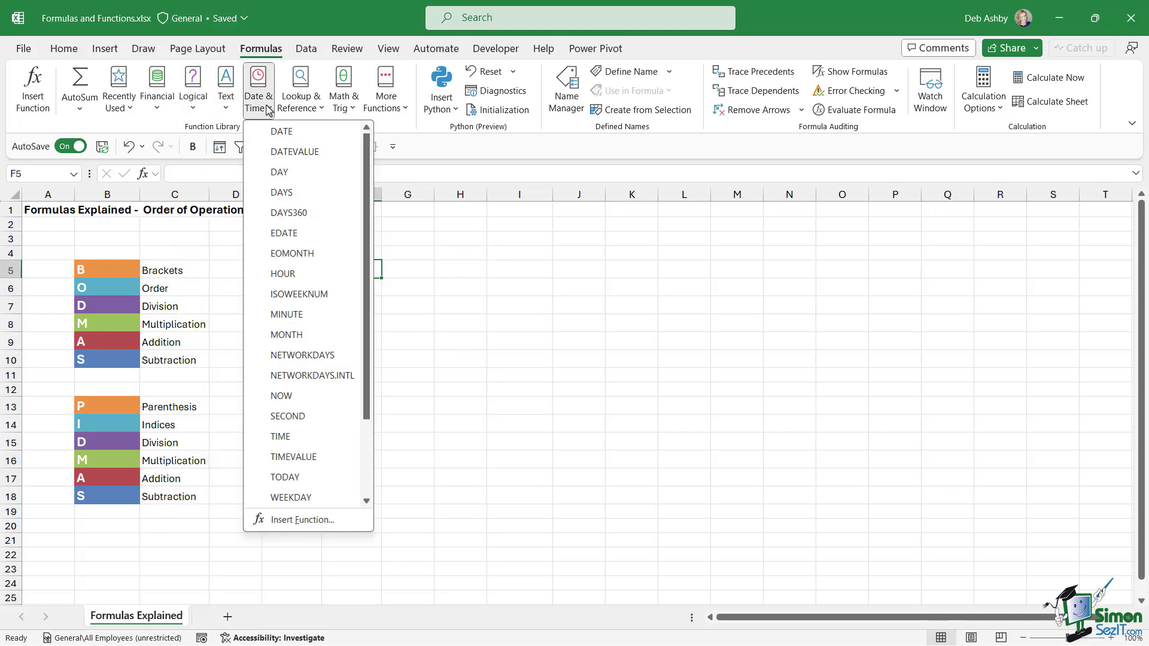
{"action": "left_click", "coordinate": [315, 109]}
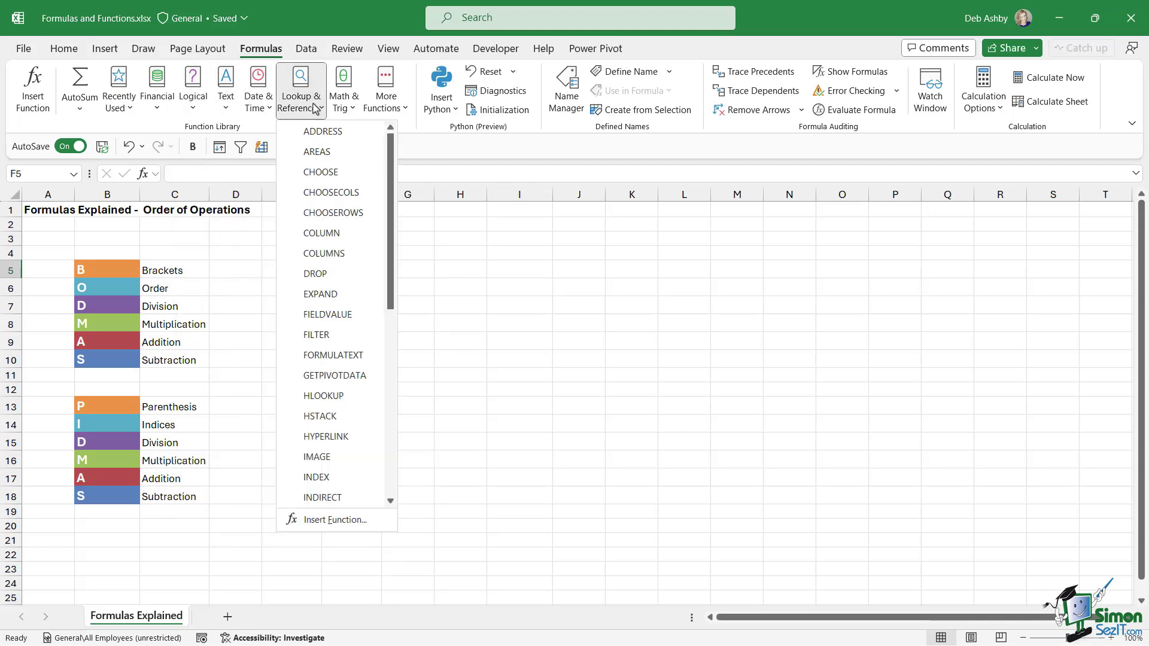
{"action": "left_click_drag", "start_coordinate": [386, 193], "coordinate": [395, 299]}
{"action": "left_click", "coordinate": [348, 106]}
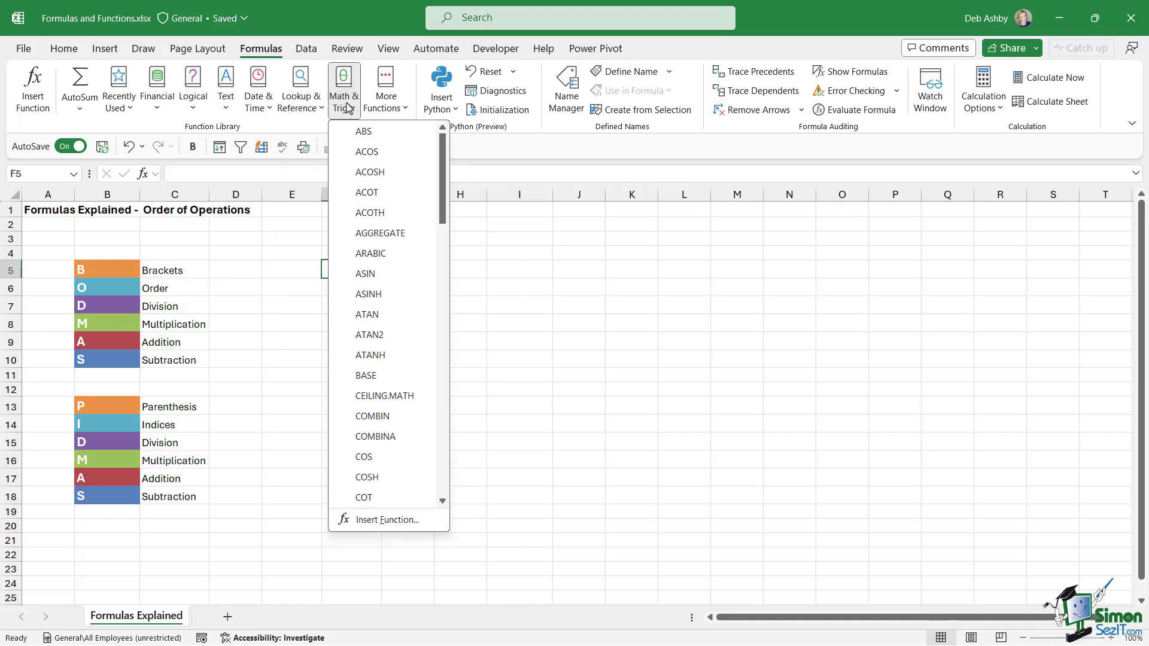
{"action": "left_click", "coordinate": [398, 110]}
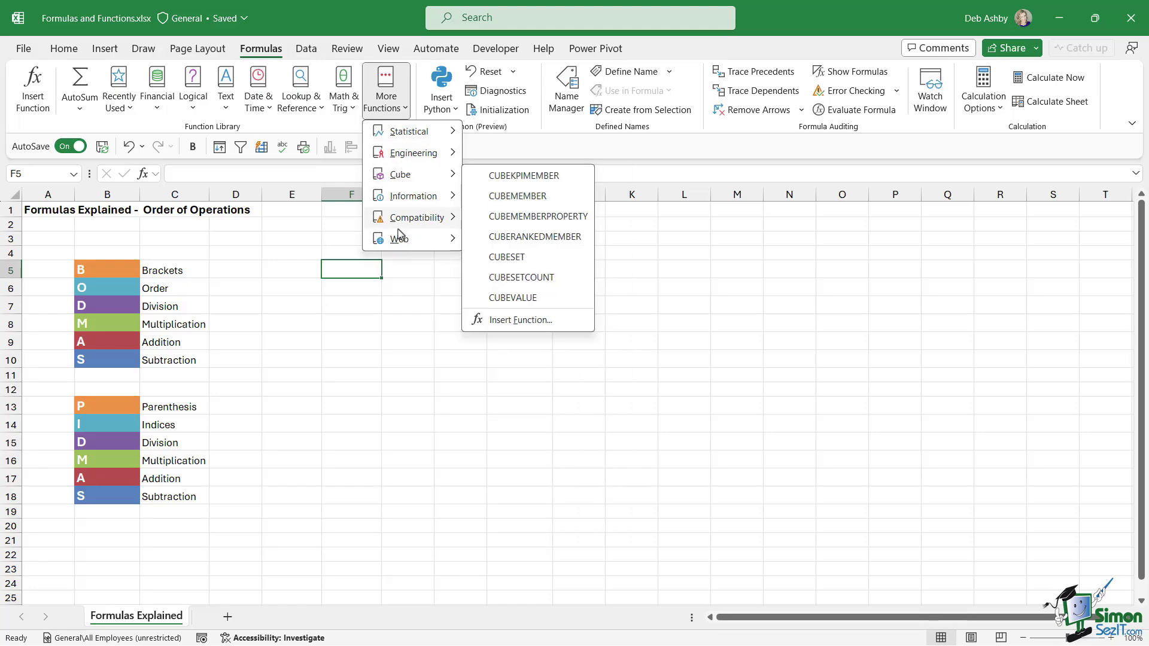
{"action": "mouse_move", "coordinate": [397, 133]}
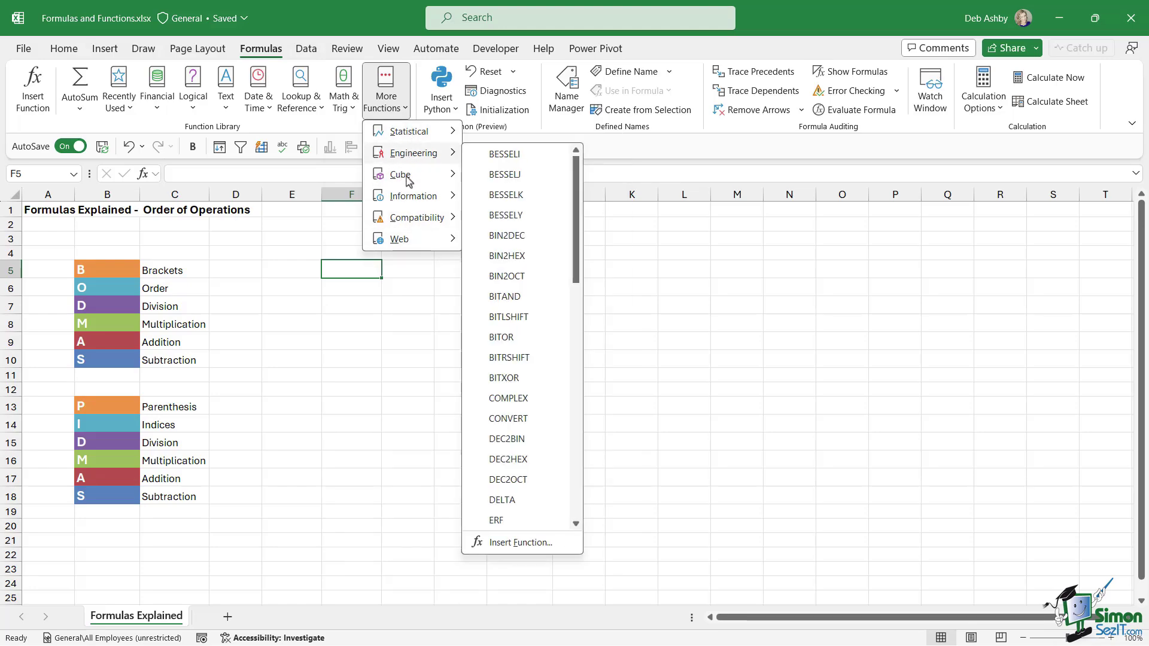
{"action": "left_click", "coordinate": [216, 125]}
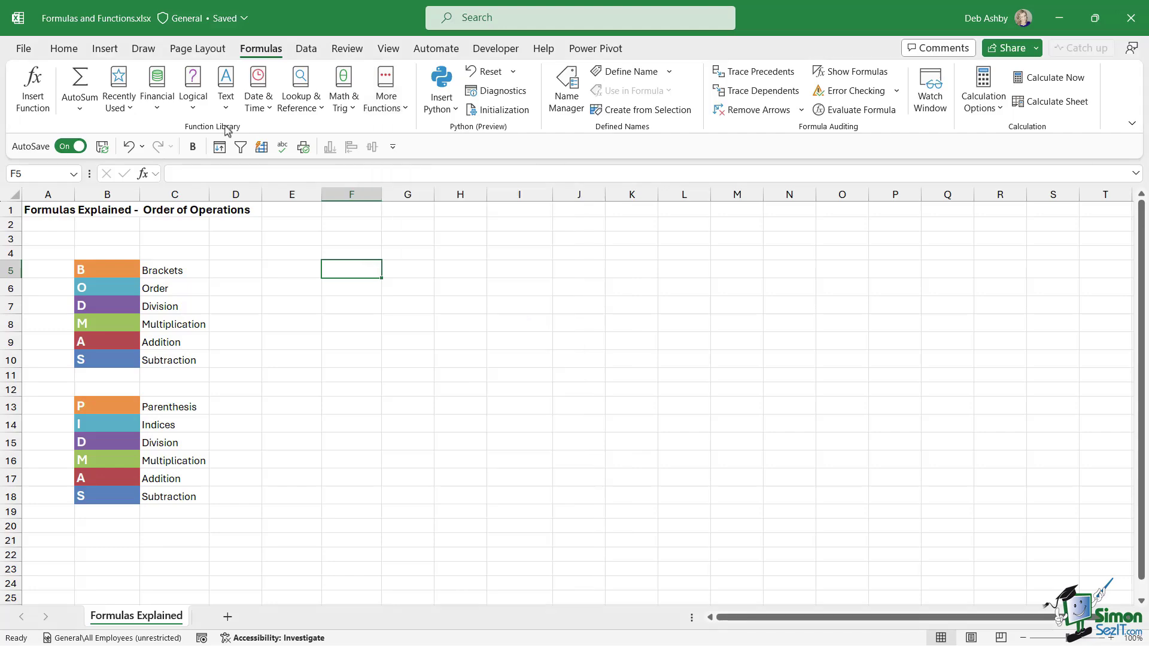
{"action": "left_click", "coordinate": [127, 108]}
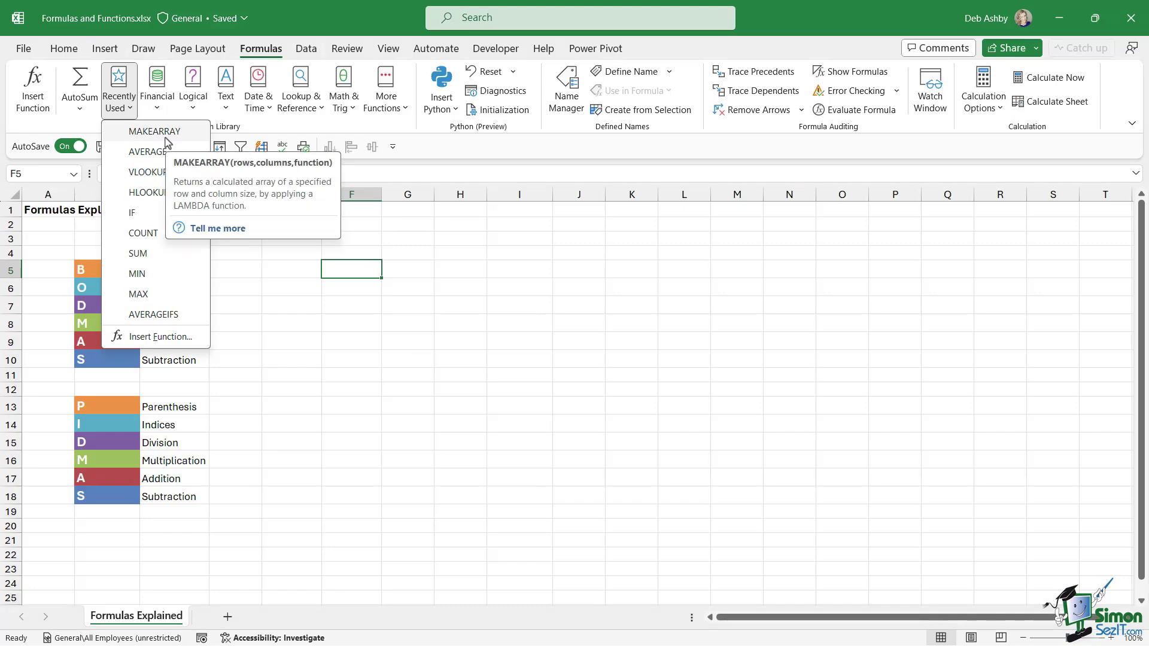
{"action": "left_click", "coordinate": [432, 178]}
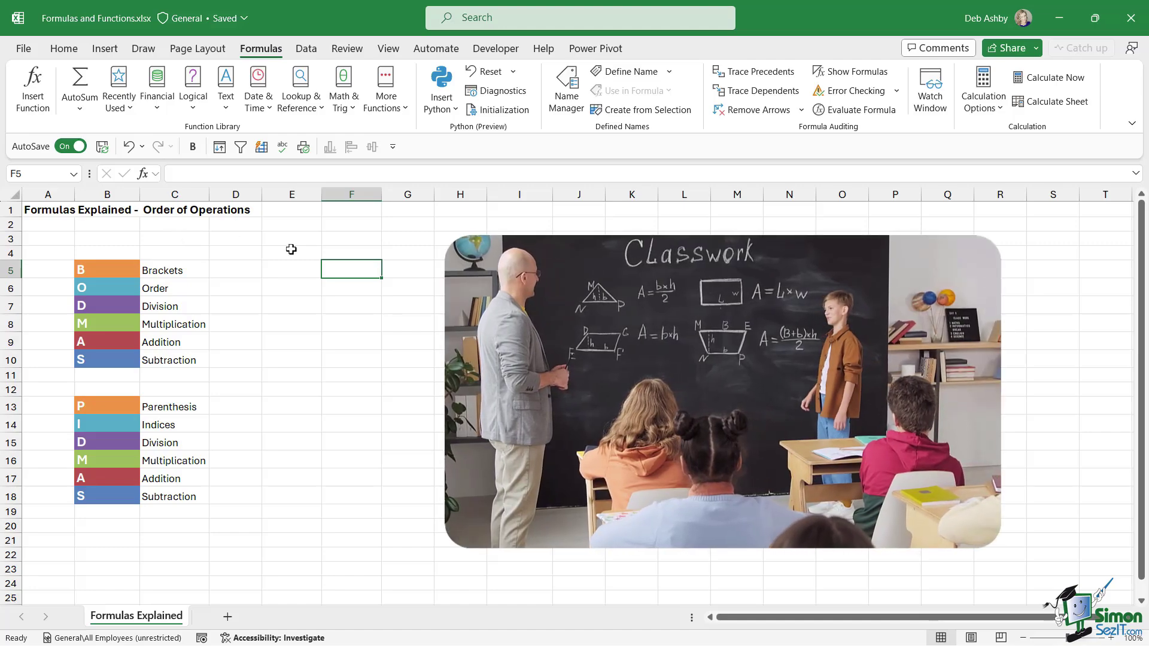
{"action": "left_click", "coordinate": [292, 323]}
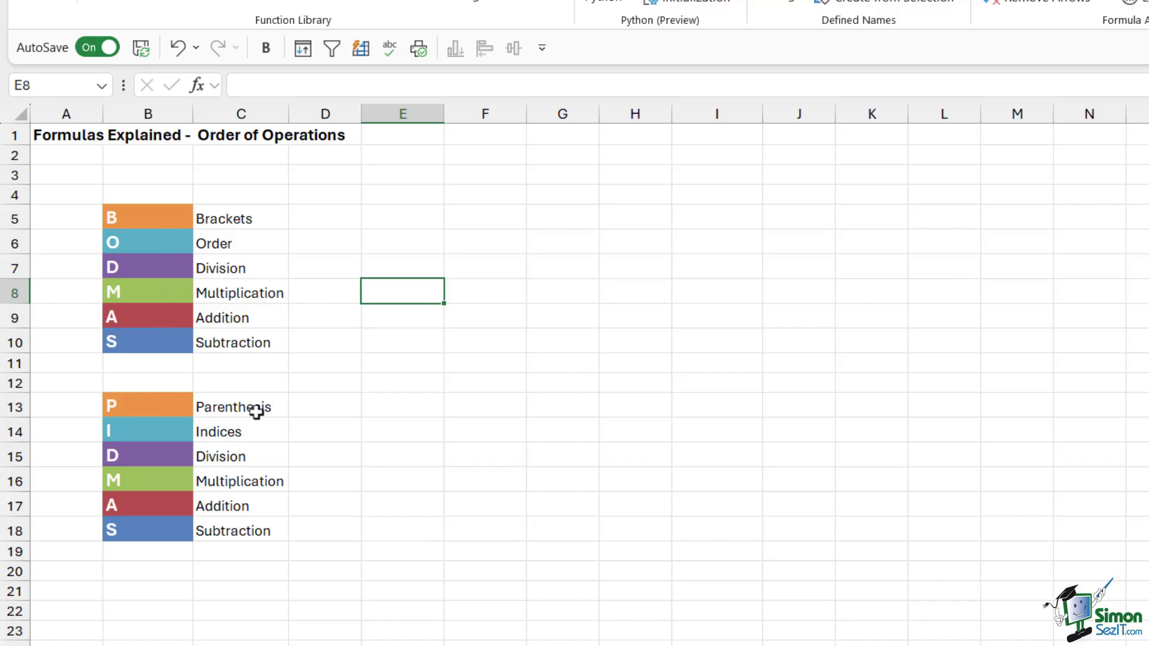
- Point out the Brackets entry in C5 and the Parenthesis entry in C13
{"action": "left_click", "coordinate": [217, 225]}
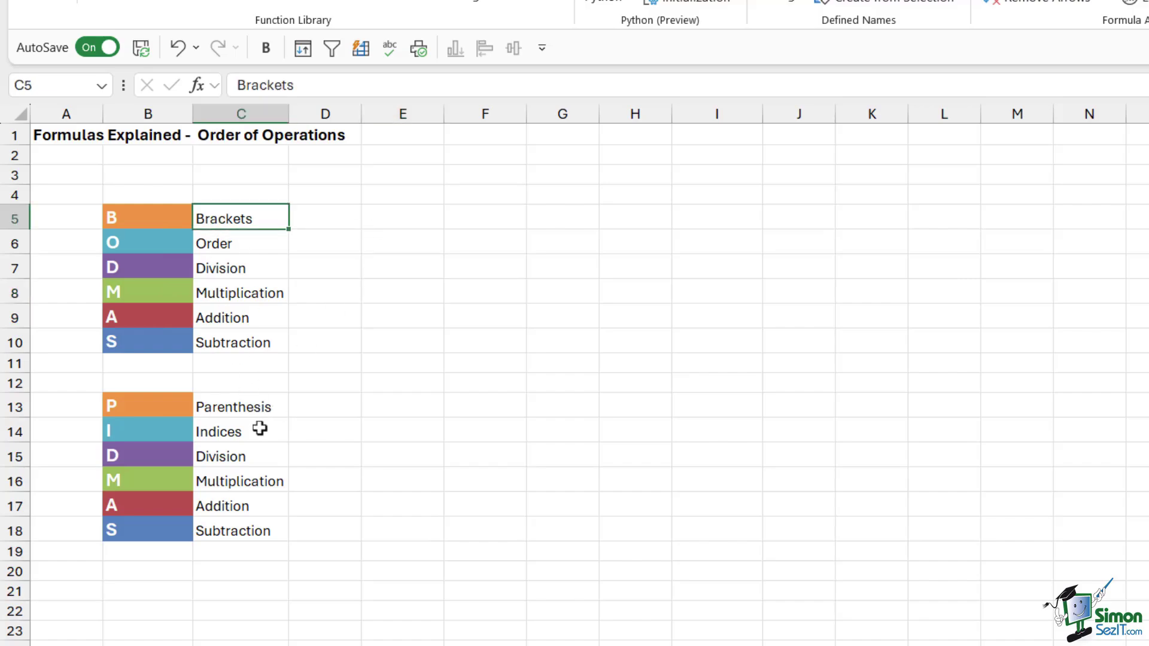
{"action": "left_click", "coordinate": [251, 405]}
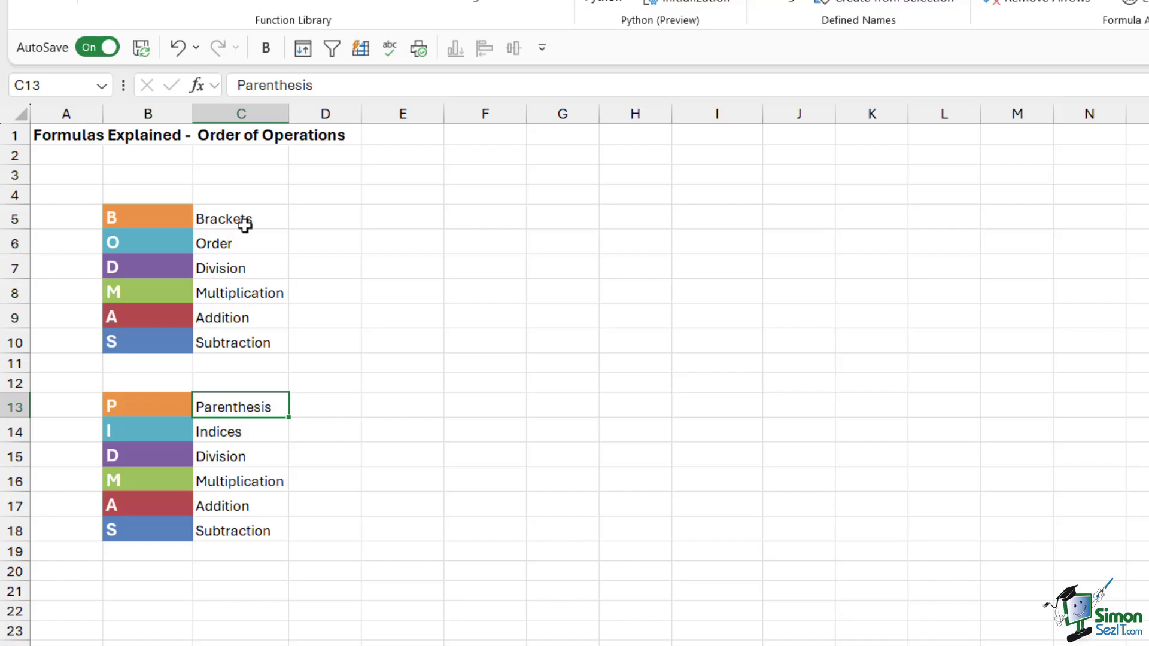
{"action": "left_click", "coordinate": [404, 220]}
- Enter 6 in G5 and 3 in G6 beside the lists
{"action": "left_click", "coordinate": [569, 219]}
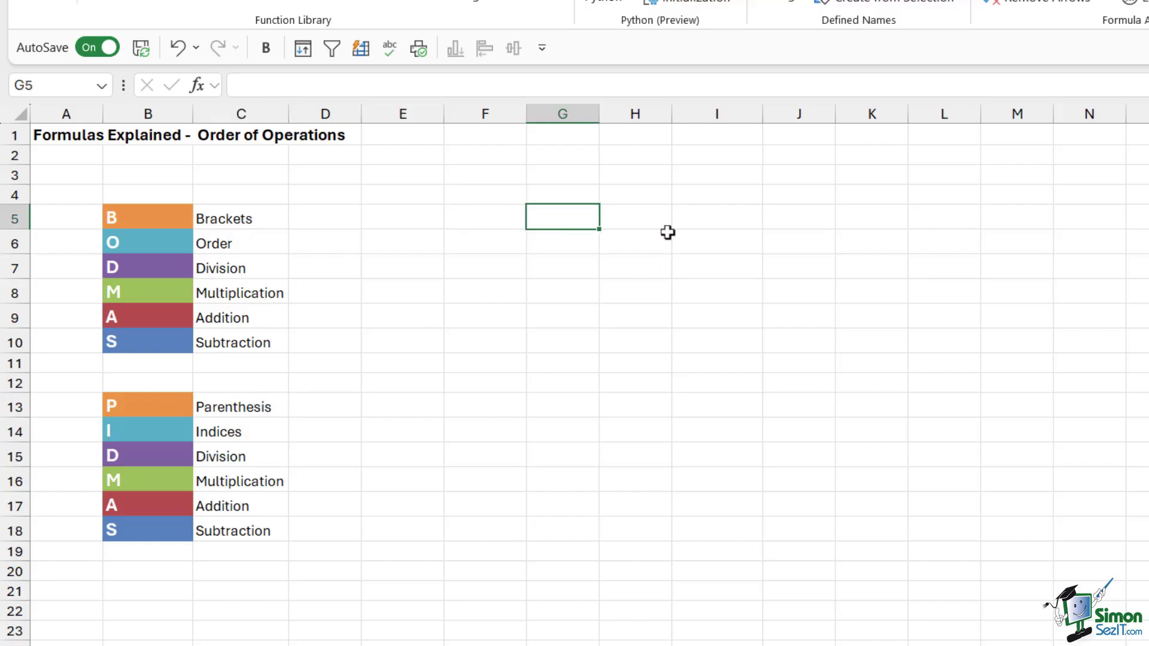
{"action": "type", "text": "6"}
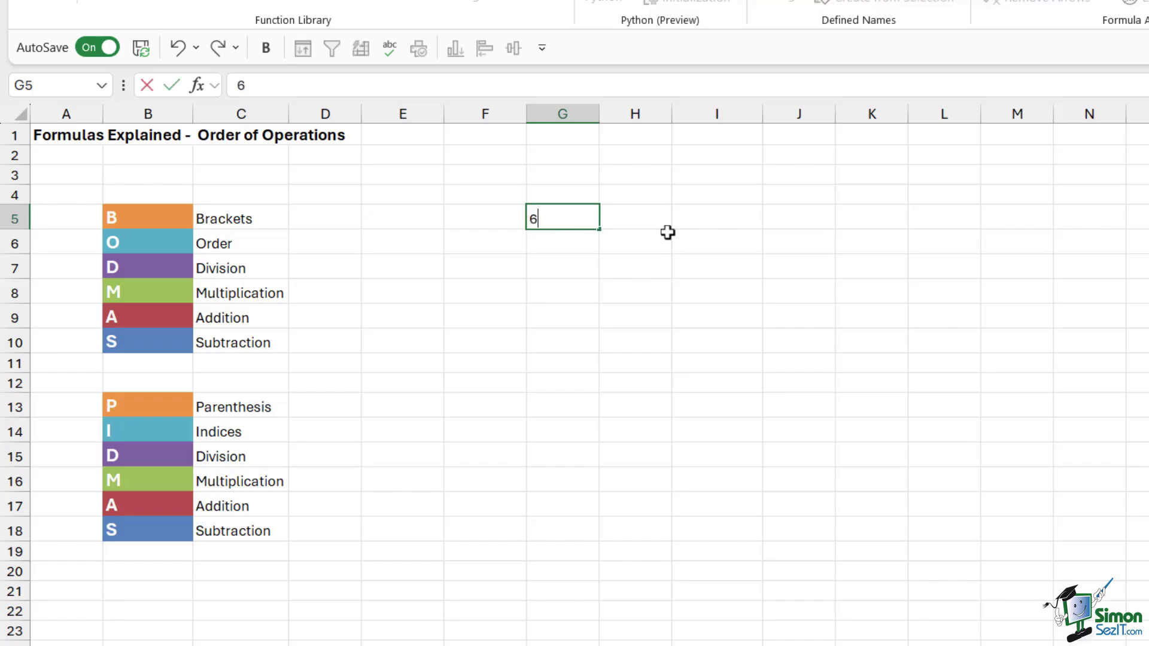
{"action": "key", "text": "Return"}
{"action": "type", "text": "3"}
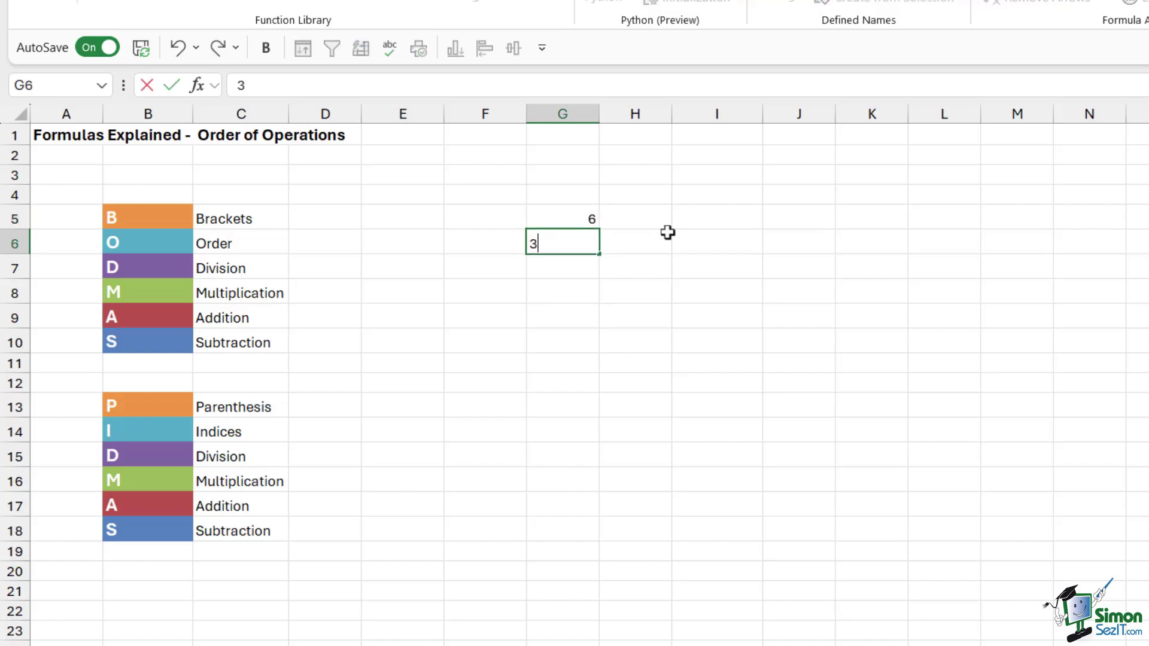
{"action": "left_click", "coordinate": [751, 366]}
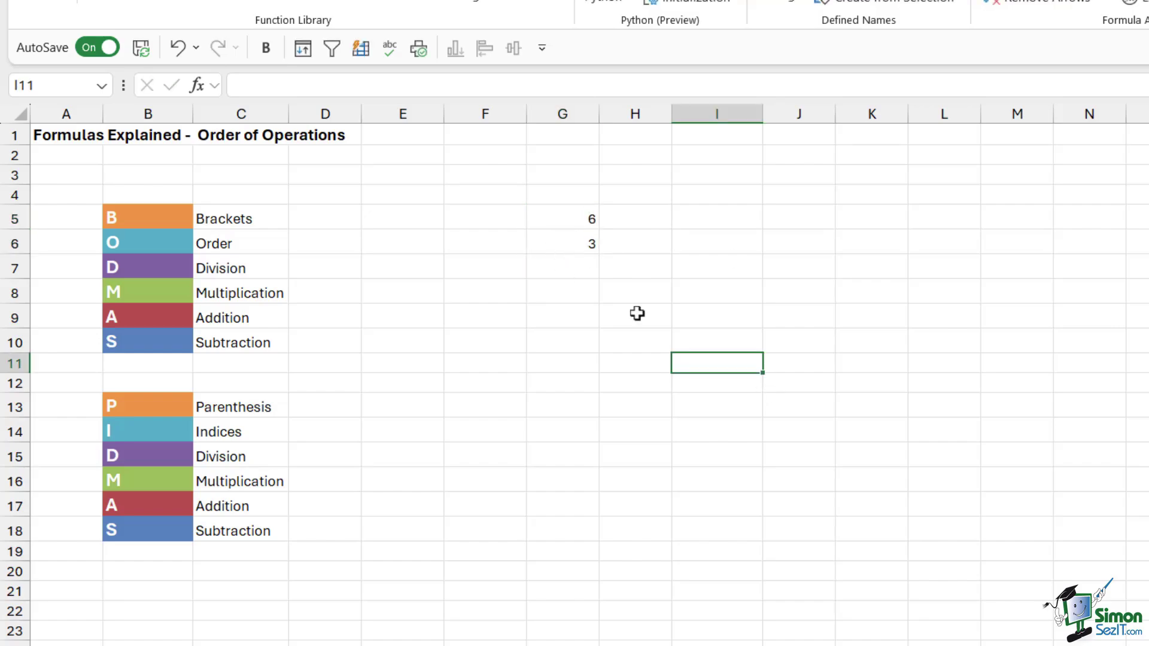
{"action": "left_click", "coordinate": [569, 297]}
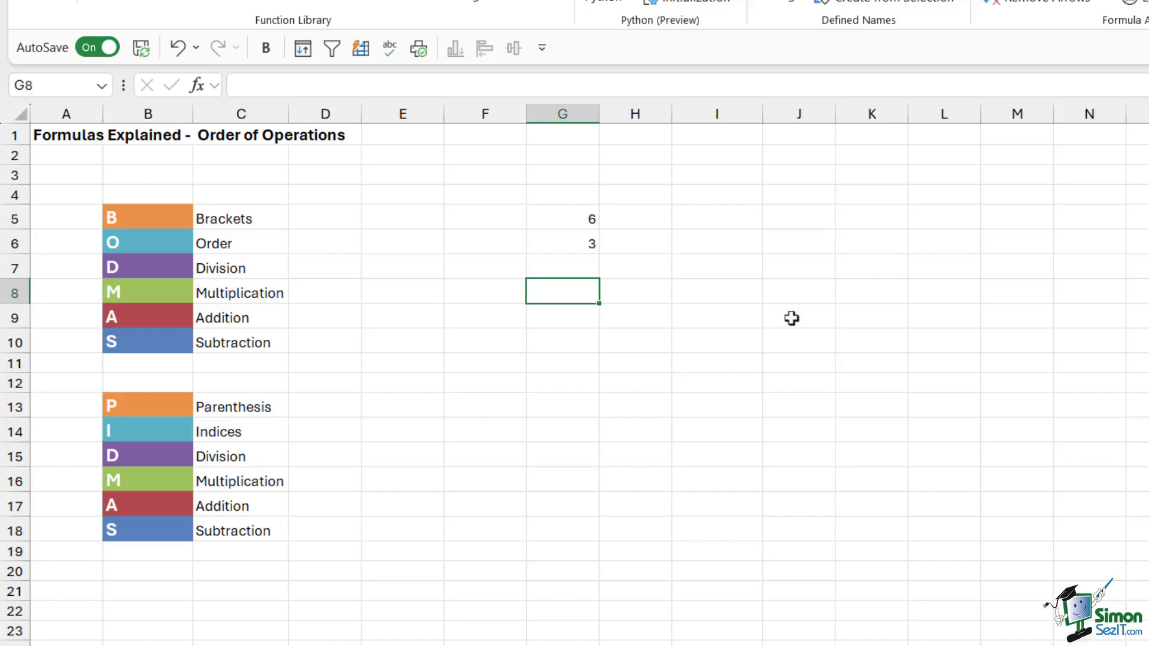
- Enter the formula =6+3 in G8 so it shows 9, then reselect G8
{"action": "type", "text": "="}
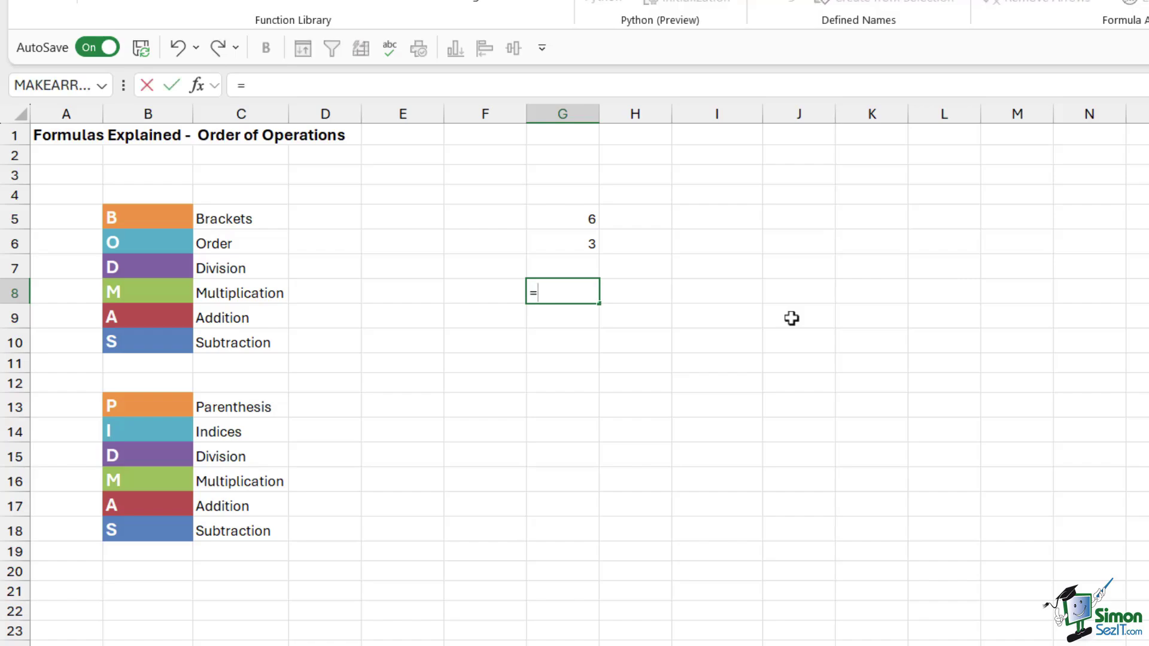
{"action": "type", "text": "6+3"}
{"action": "key", "text": "Return"}
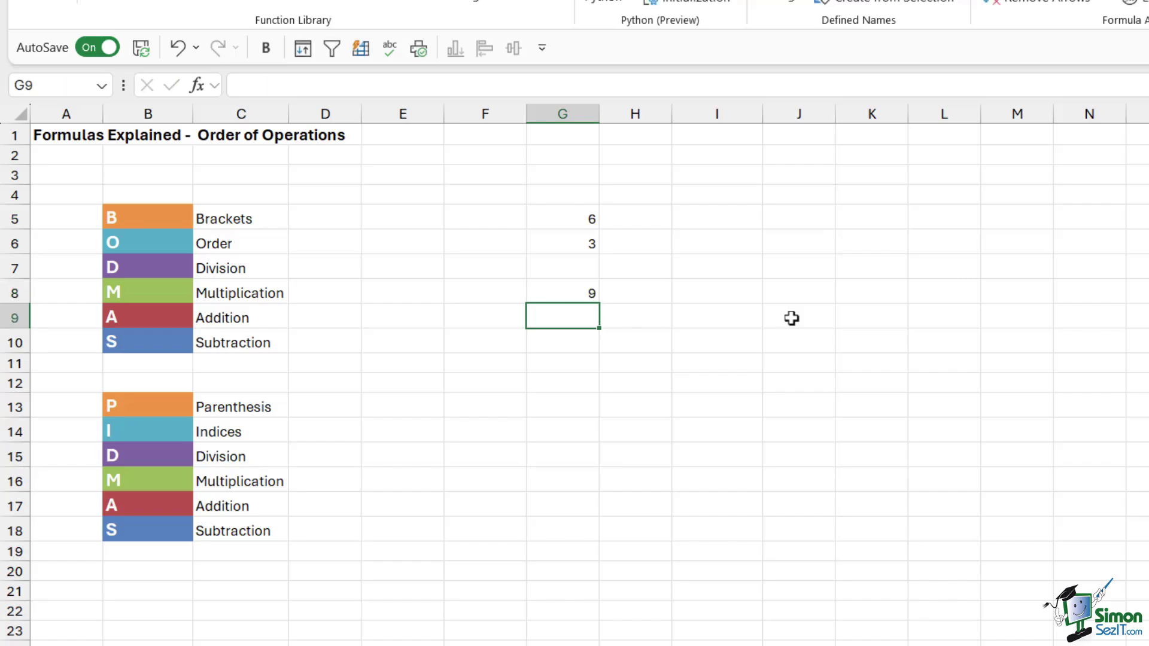
{"action": "left_click", "coordinate": [569, 292]}
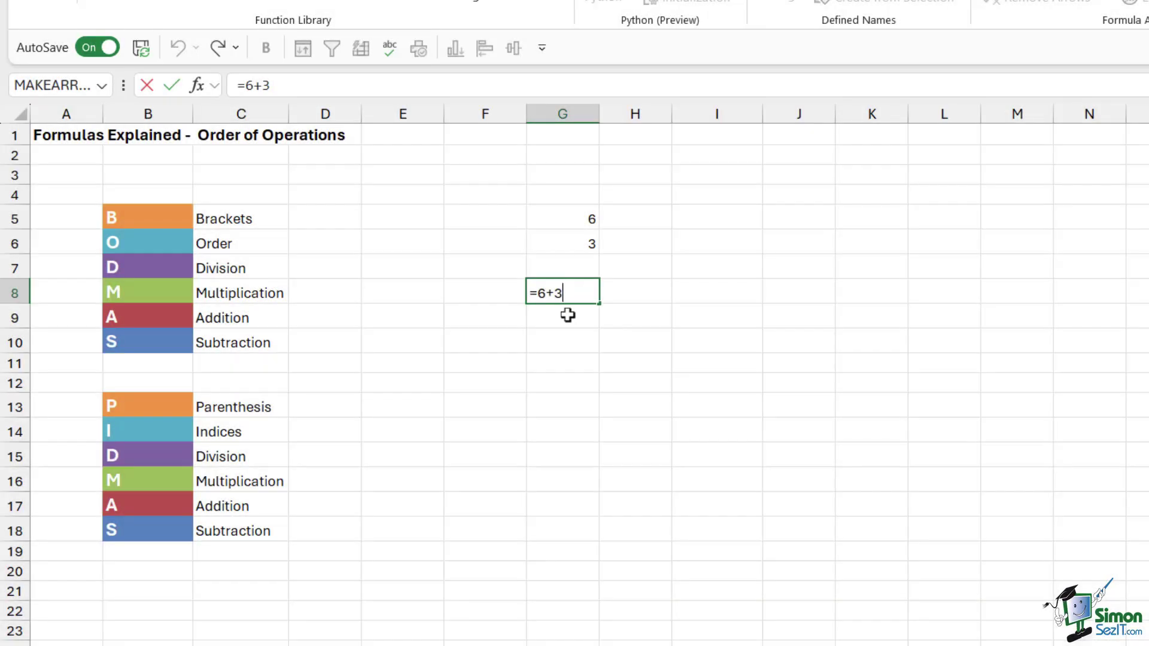
- Change the values in G5 and G6 to 5 and 2
{"action": "key", "text": "Return"}
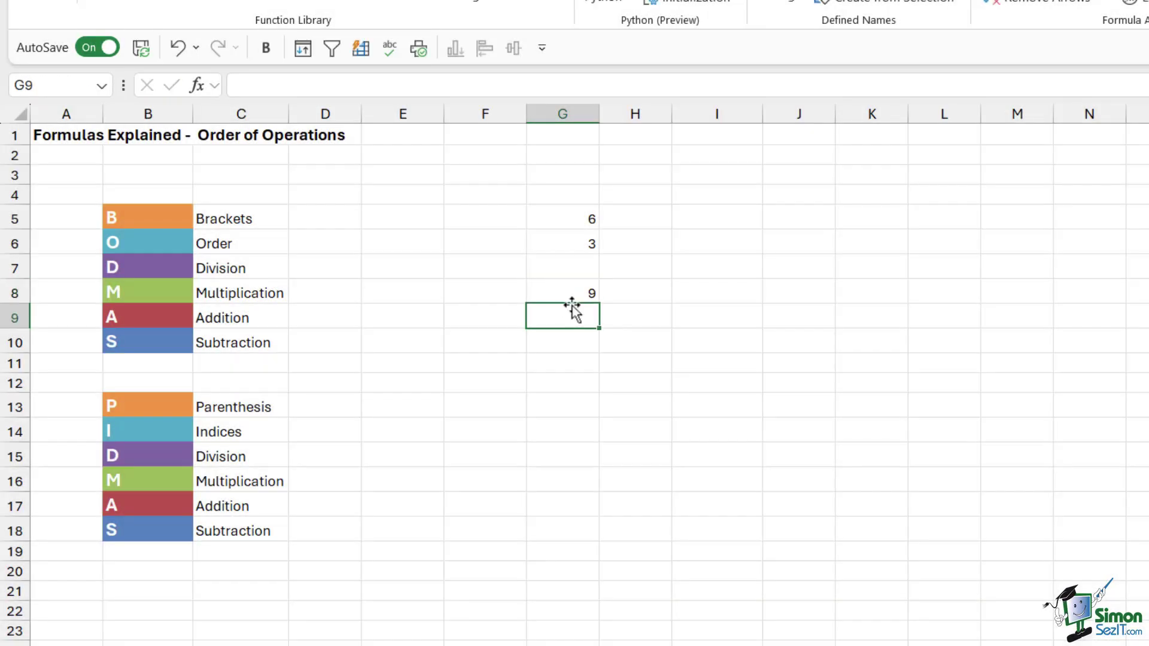
{"action": "left_click", "coordinate": [570, 220]}
{"action": "left_click", "coordinate": [569, 240]}
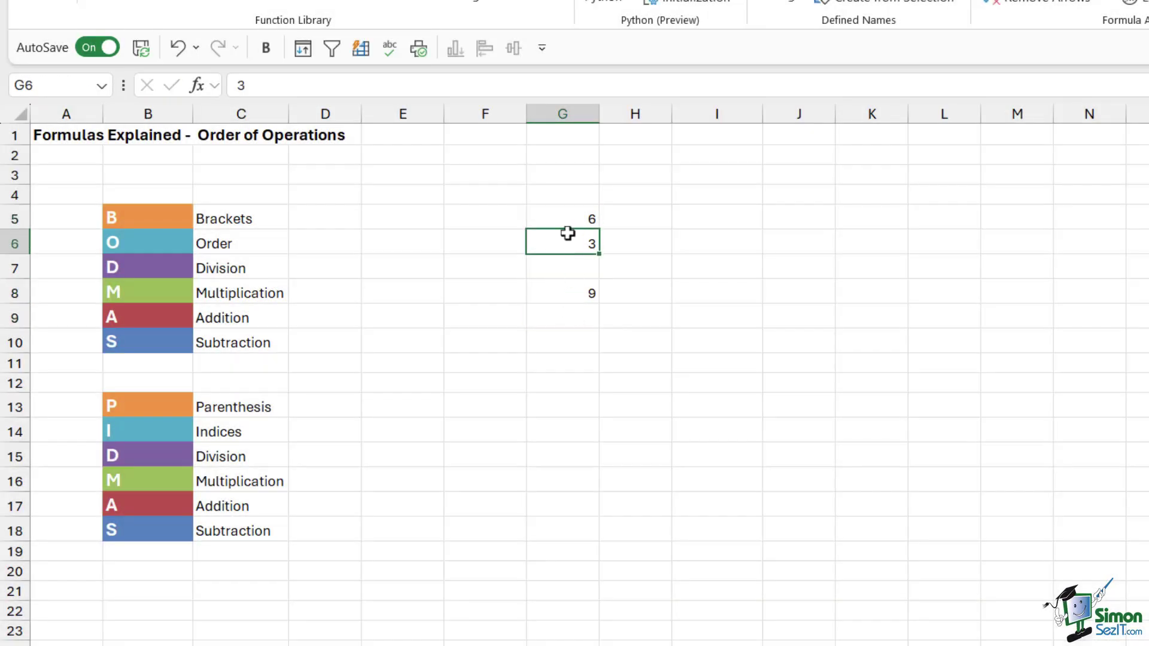
{"action": "left_click", "coordinate": [570, 214]}
{"action": "type", "text": "5"}
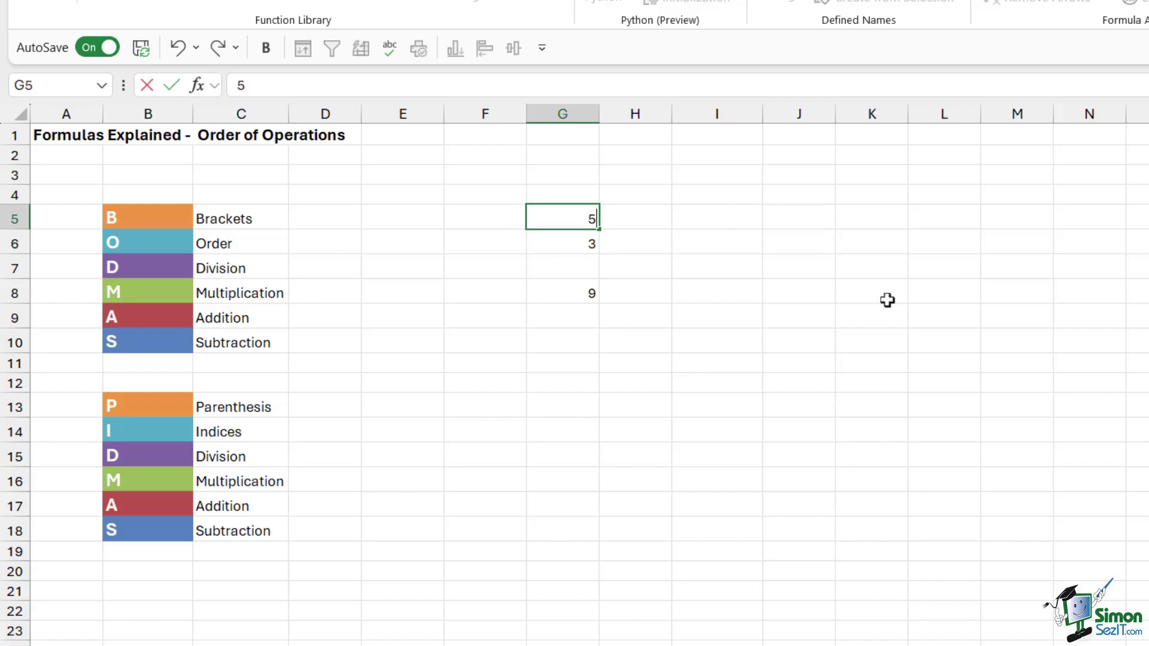
{"action": "left_click", "coordinate": [588, 245]}
{"action": "type", "text": "2"}
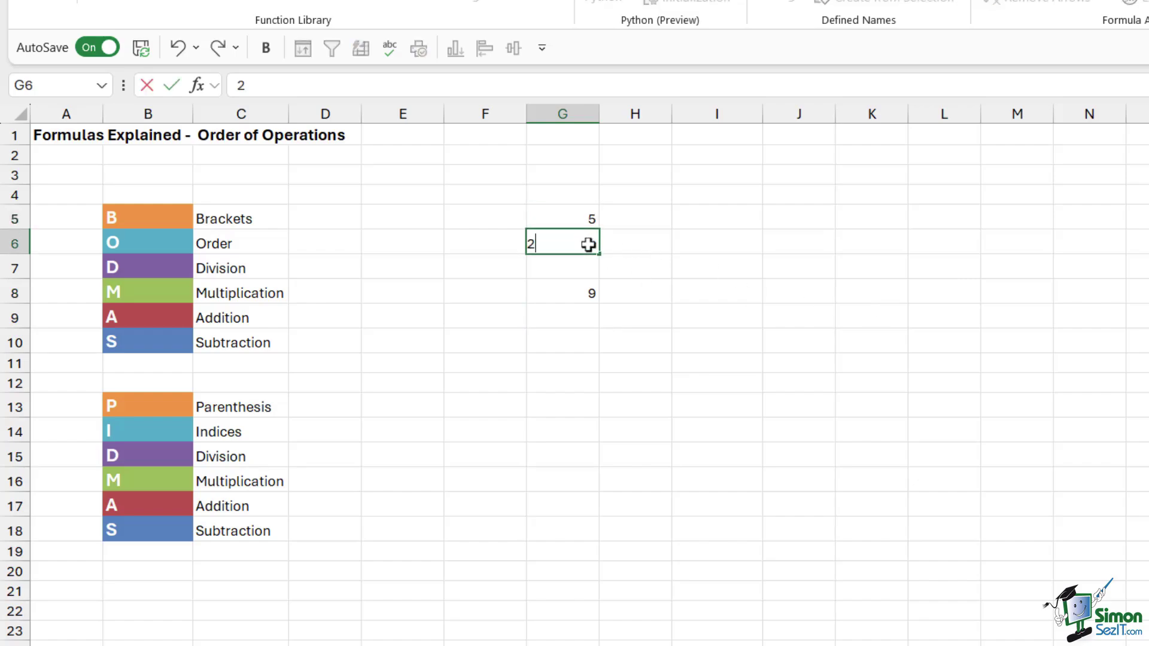
{"action": "left_click", "coordinate": [757, 290]}
- Check that G8's =6+3 formula still shows 9
{"action": "left_click", "coordinate": [581, 298]}
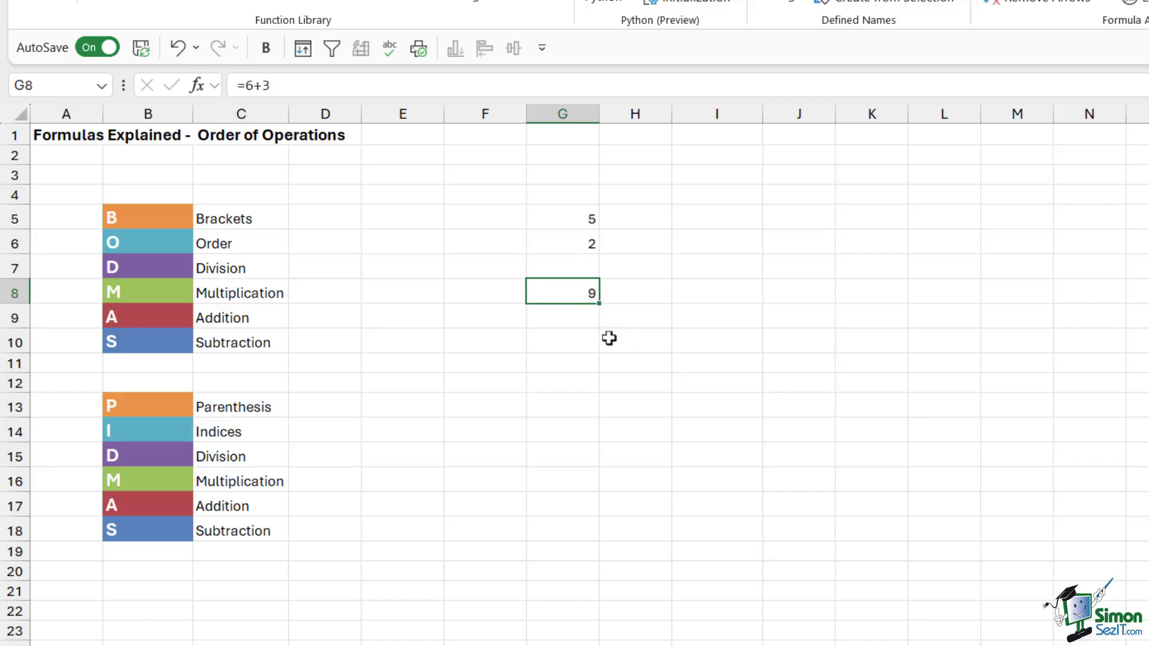
{"action": "left_click", "coordinate": [724, 350]}
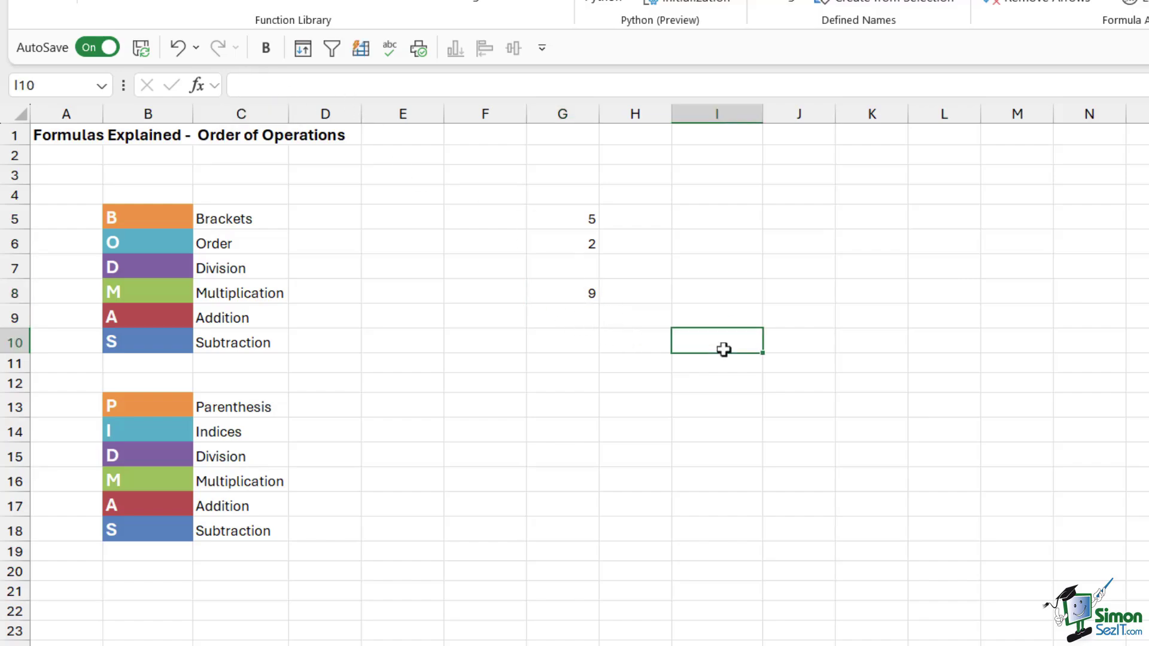
{"action": "left_click", "coordinate": [575, 296]}
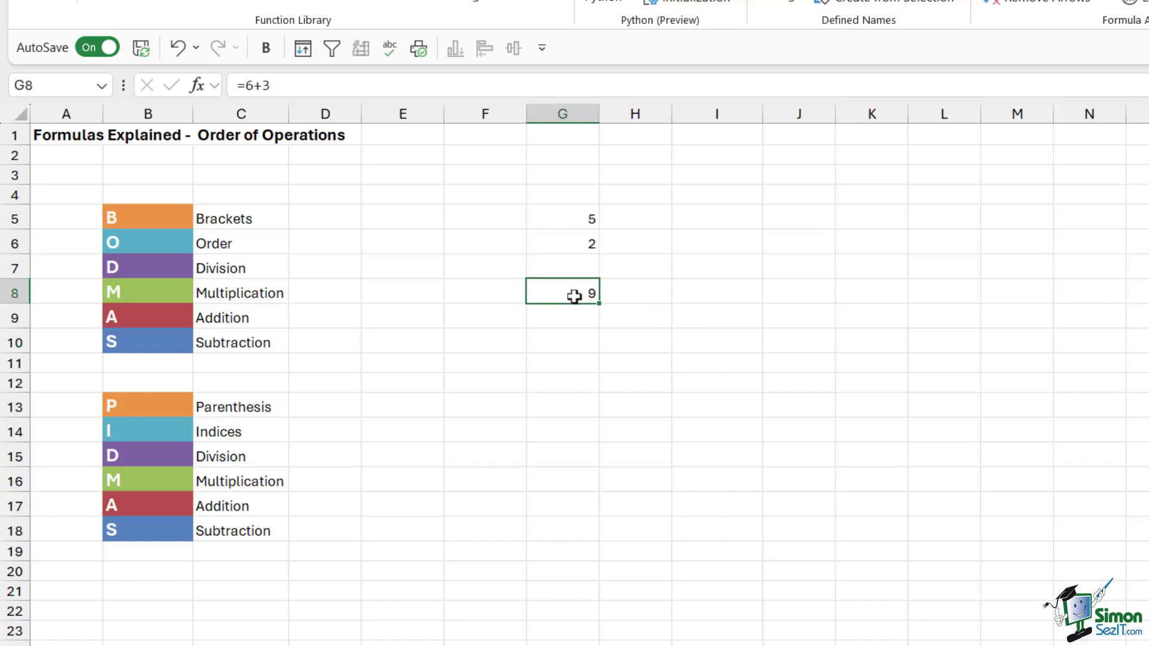
- Replace G8's formula with the cell-reference formula =G5+G6
{"action": "key", "text": "Delete"}
{"action": "type", "text": "="}
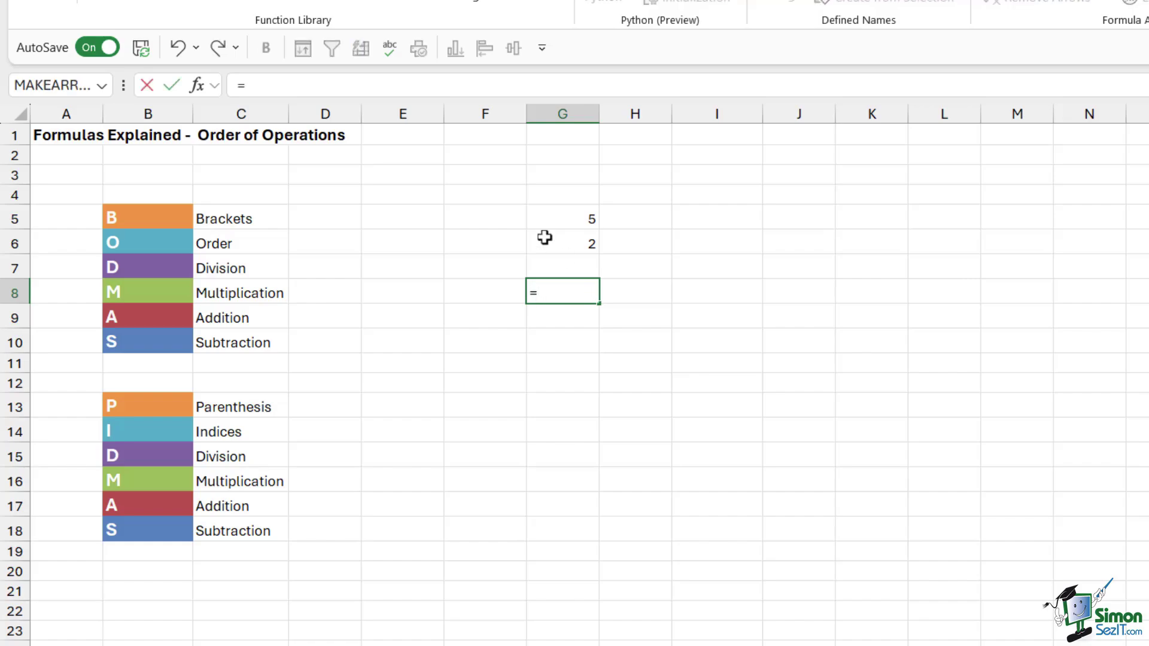
{"action": "left_click", "coordinate": [583, 221]}
{"action": "type", "text": "+"}
{"action": "left_click", "coordinate": [560, 241]}
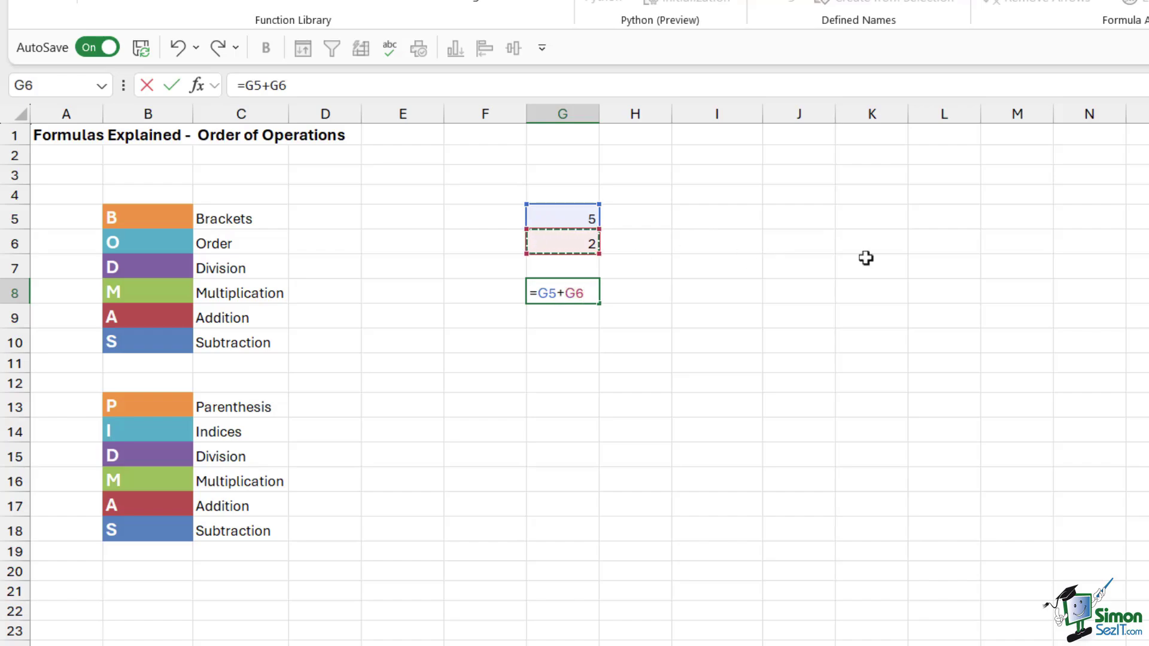
{"action": "key", "text": "Return"}
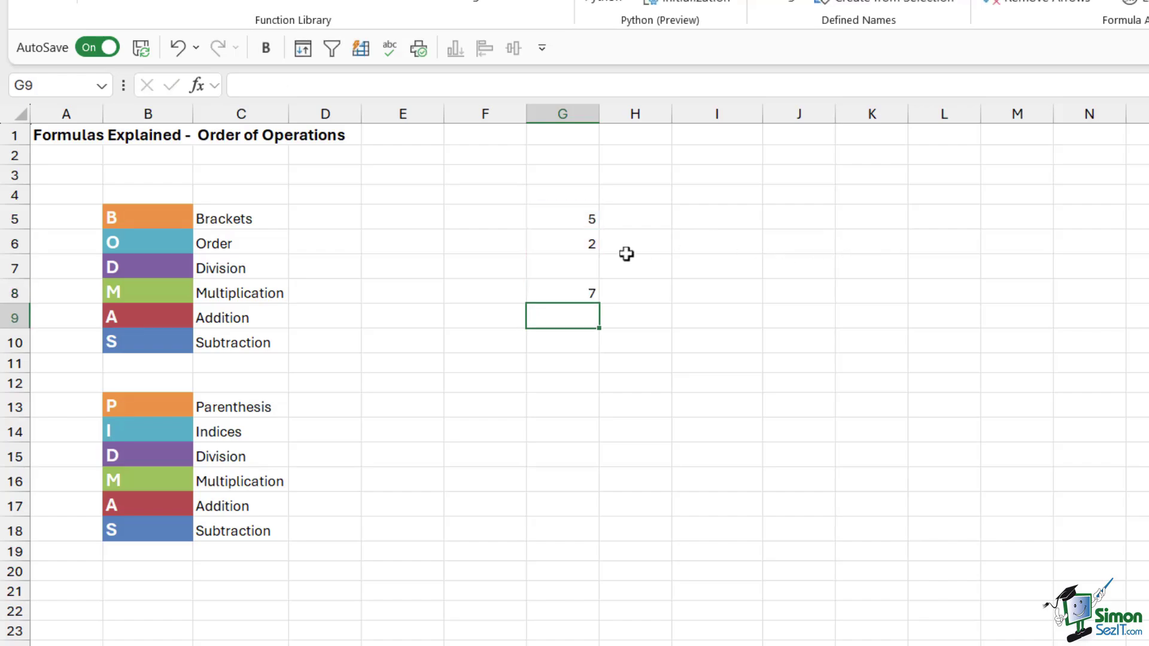
- Change G5 to 4 so G8's =G5+G6 result updates to 6
{"action": "left_click", "coordinate": [572, 218]}
{"action": "type", "text": "4"}
{"action": "key", "text": "Return"}
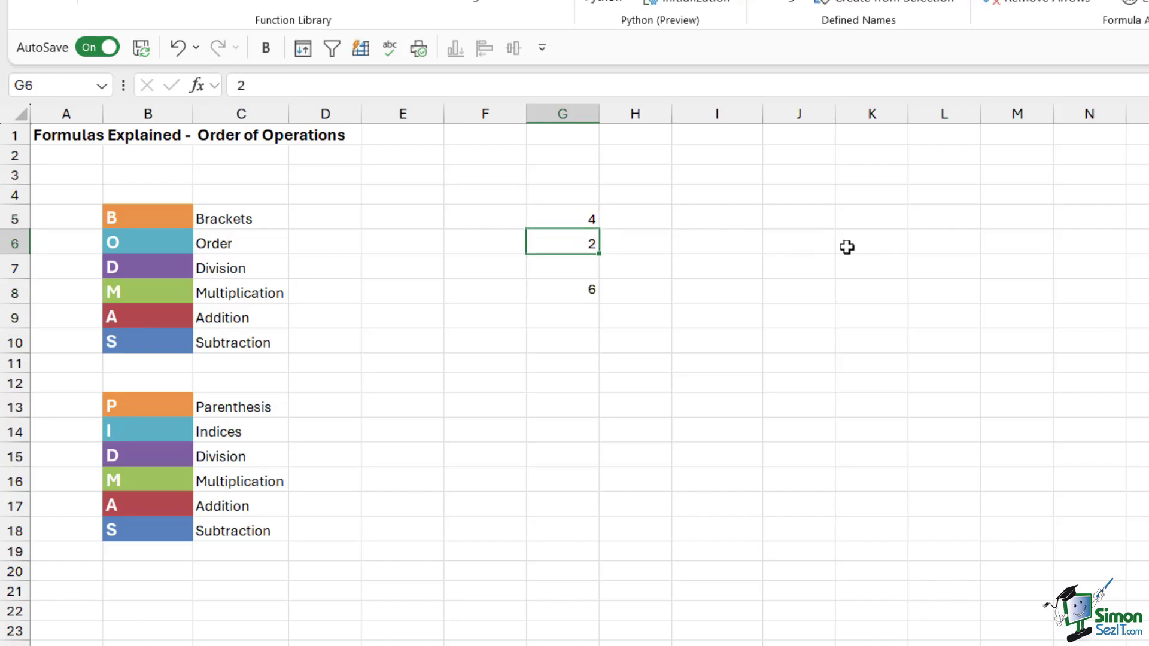
{"action": "left_click", "coordinate": [676, 356]}
{"action": "left_click", "coordinate": [557, 298]}
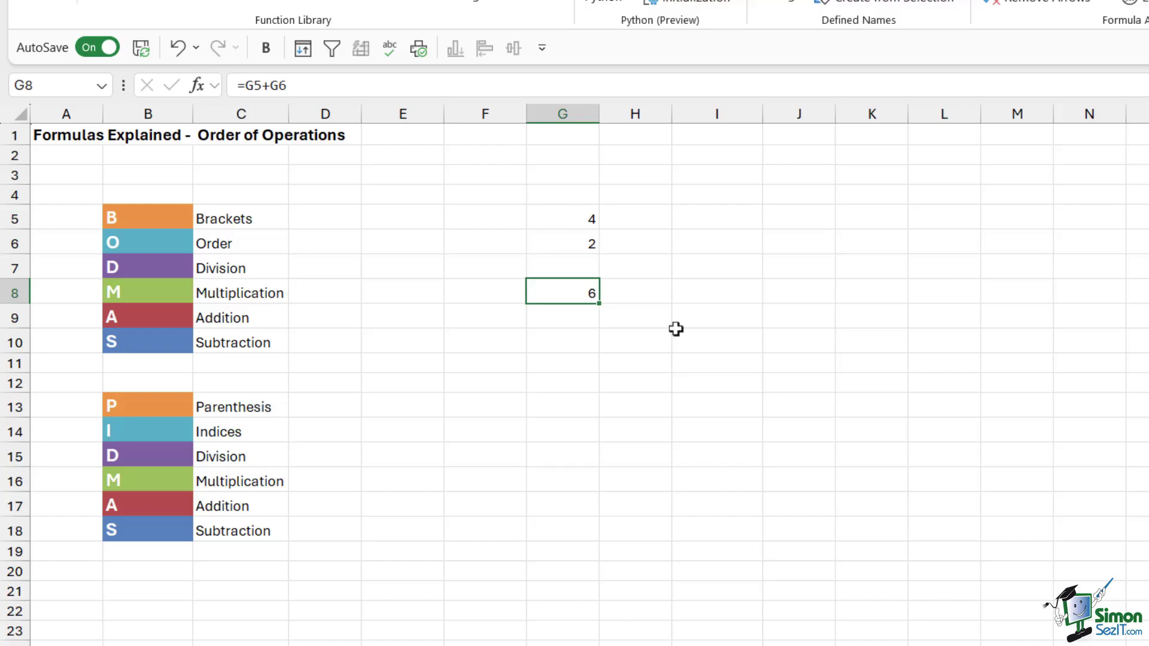
- Clear the worked example from cells G4 to G10
{"action": "left_click_drag", "start_coordinate": [563, 195], "coordinate": [565, 329]}
{"action": "key", "text": "Delete"}
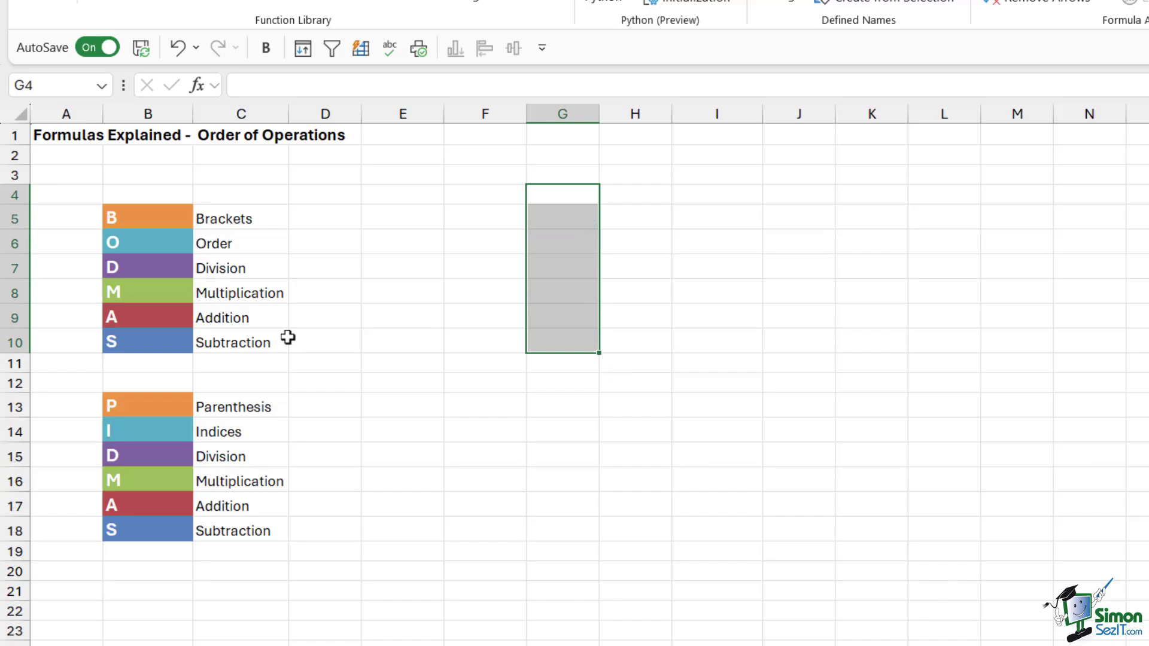
{"action": "left_click", "coordinate": [704, 276]}
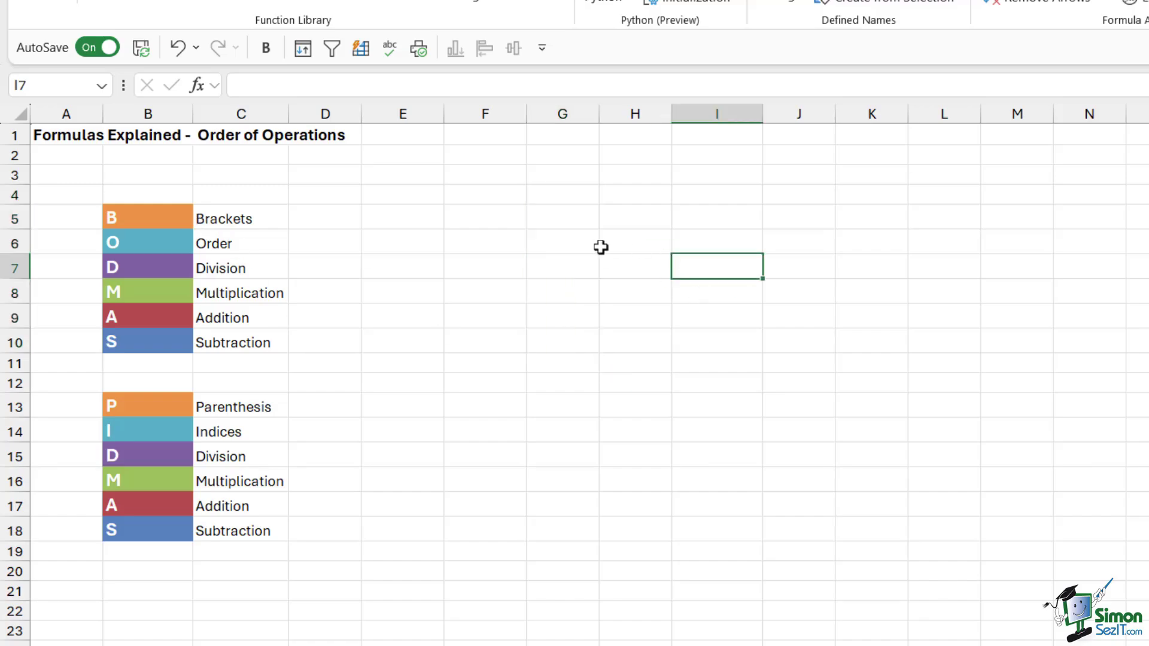
- Enter the formula =10+2/2 in F5, showing 11
{"action": "left_click", "coordinate": [481, 216]}
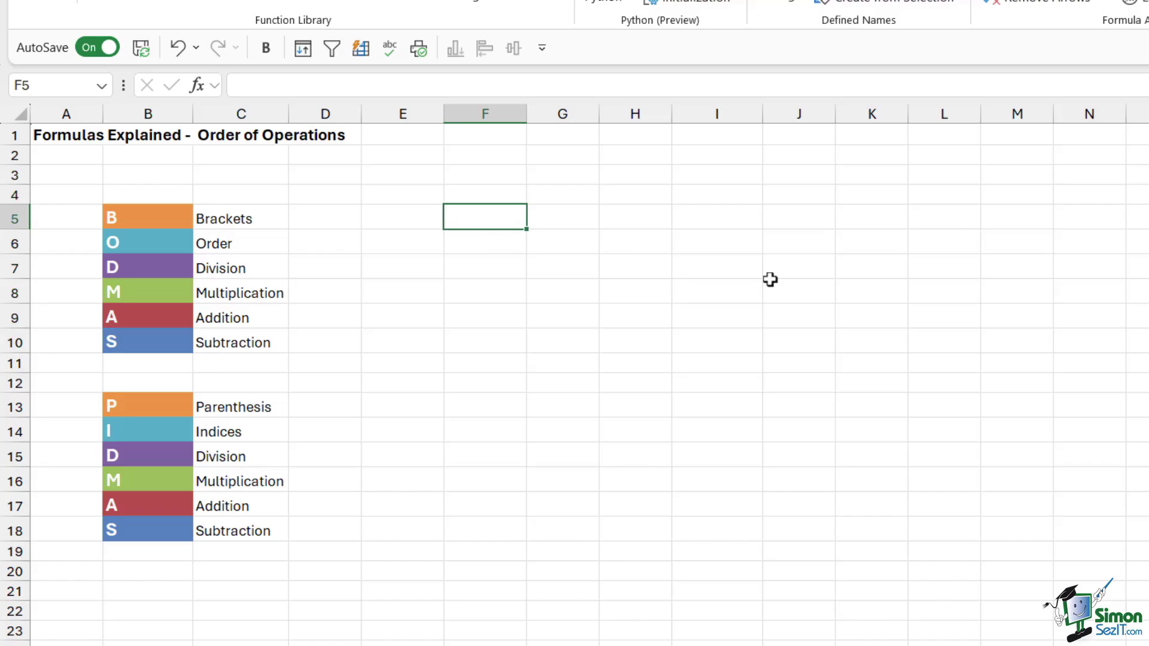
{"action": "type", "text": "=1"}
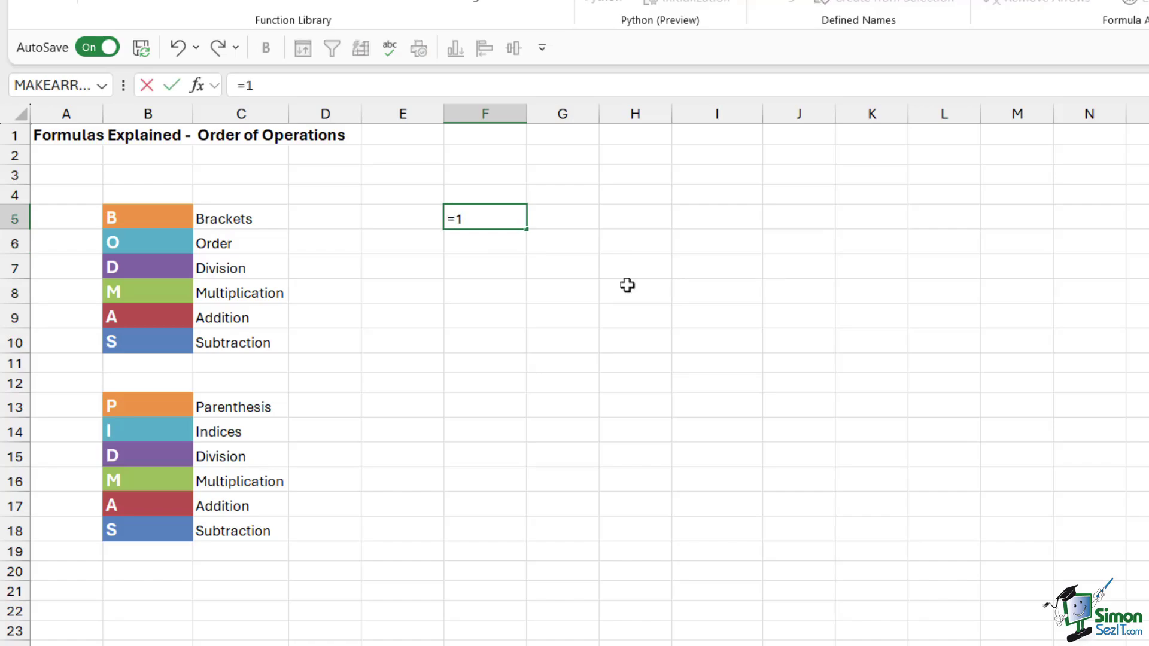
{"action": "type", "text": "0+2/2"}
{"action": "key", "text": "Return"}
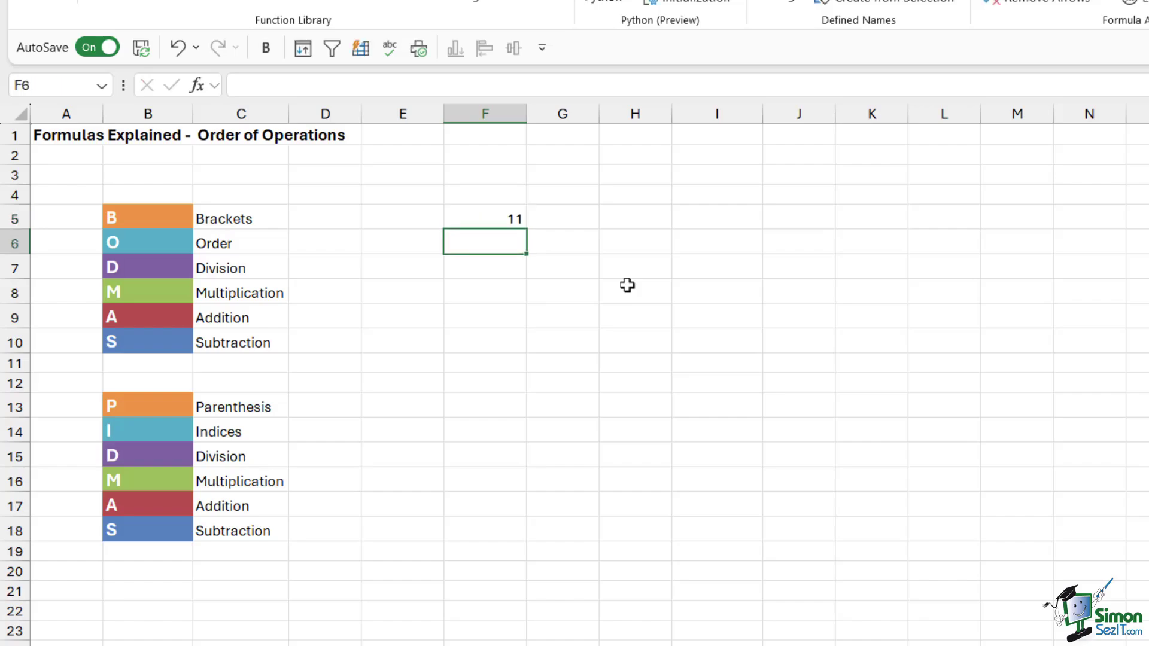
{"action": "left_click", "coordinate": [517, 221]}
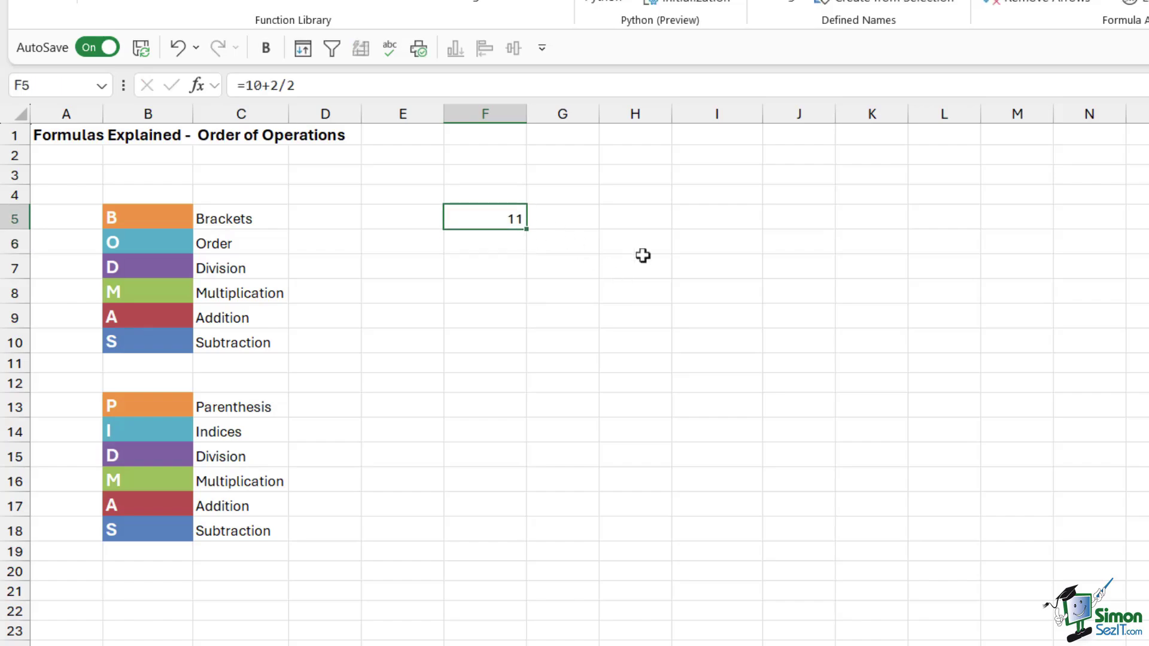
- Review F5's =10+2/2 formula unchanged, then delete it from the cell
{"action": "double_click", "coordinate": [493, 221]}
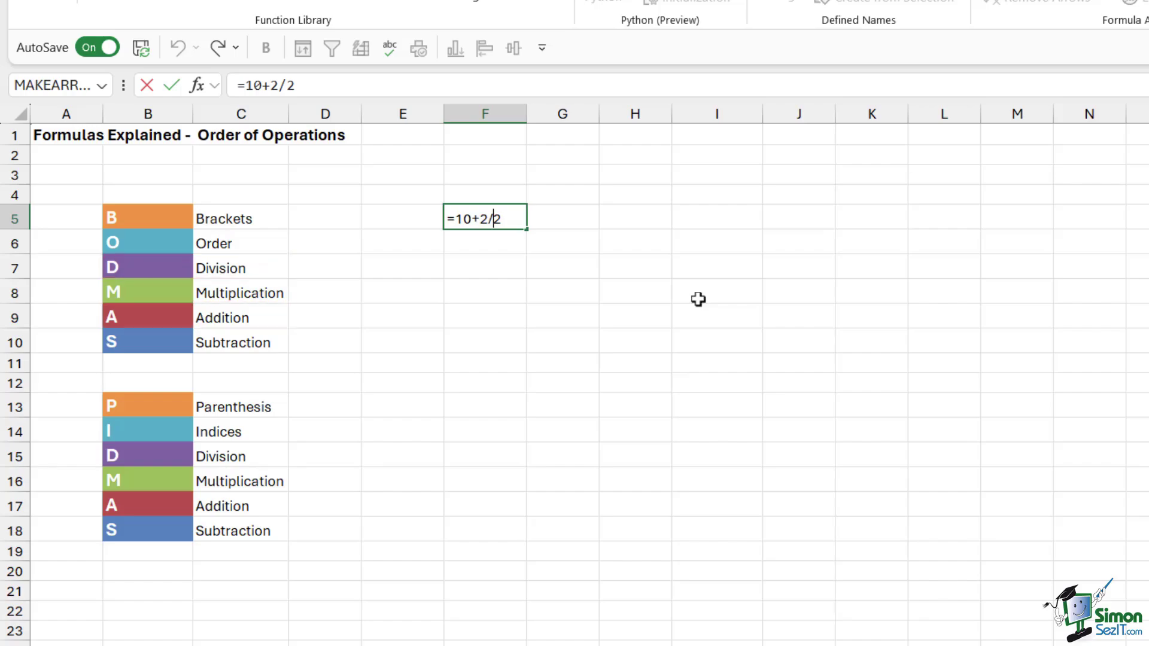
{"action": "key", "text": "Return"}
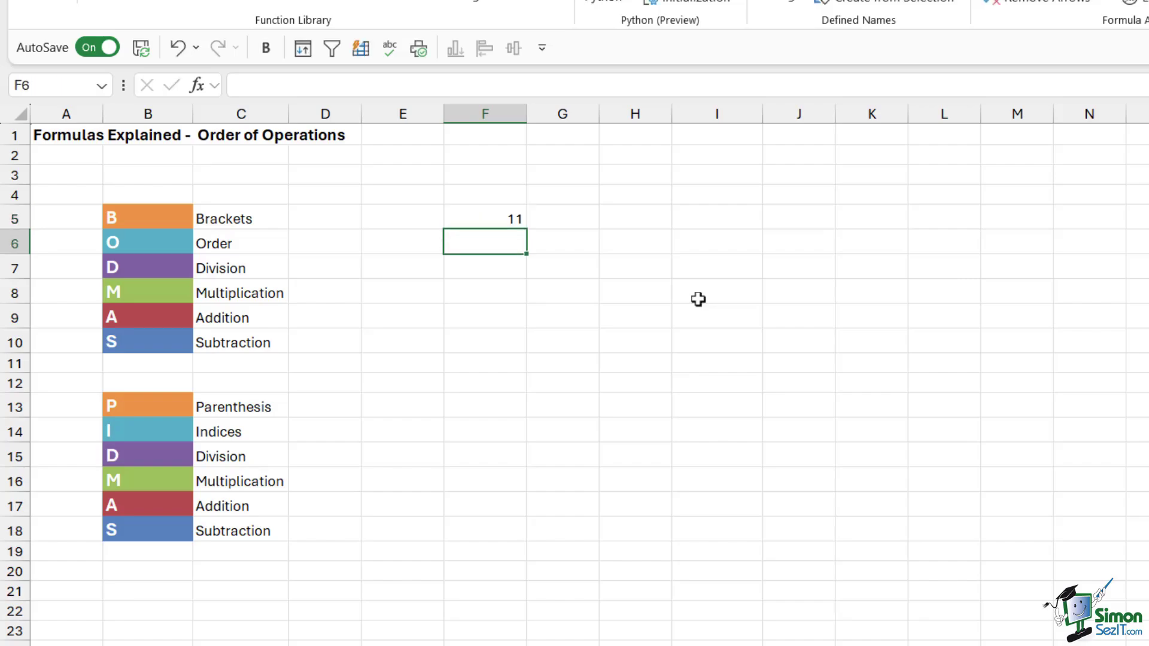
{"action": "left_click", "coordinate": [509, 217]}
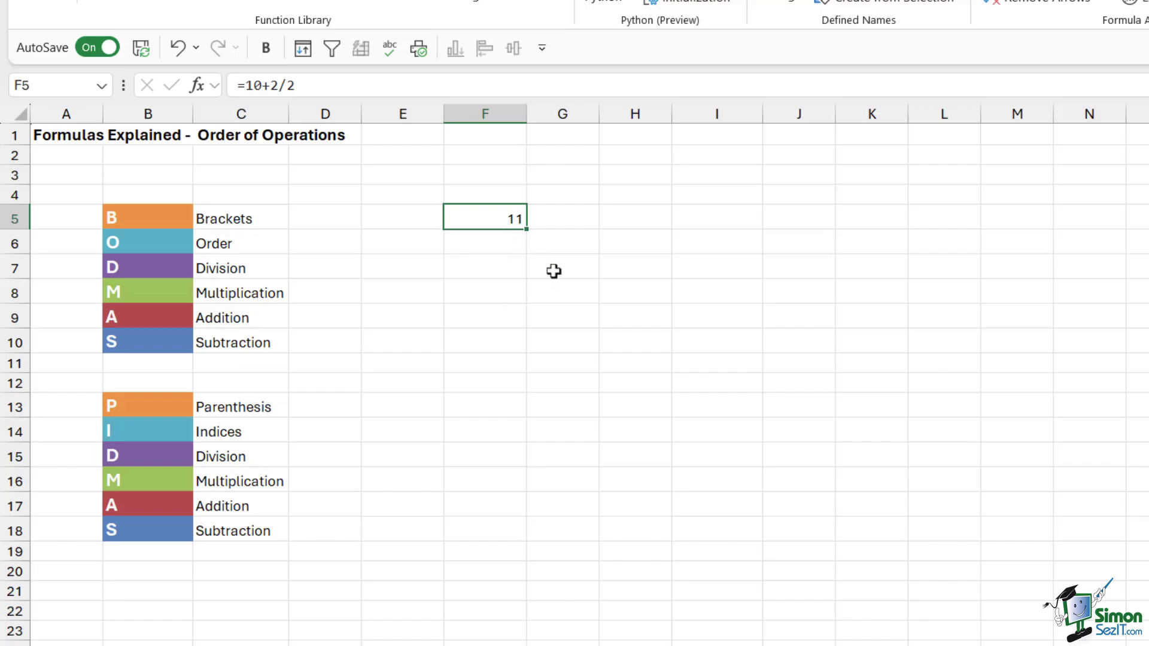
{"action": "key", "text": "Delete"}
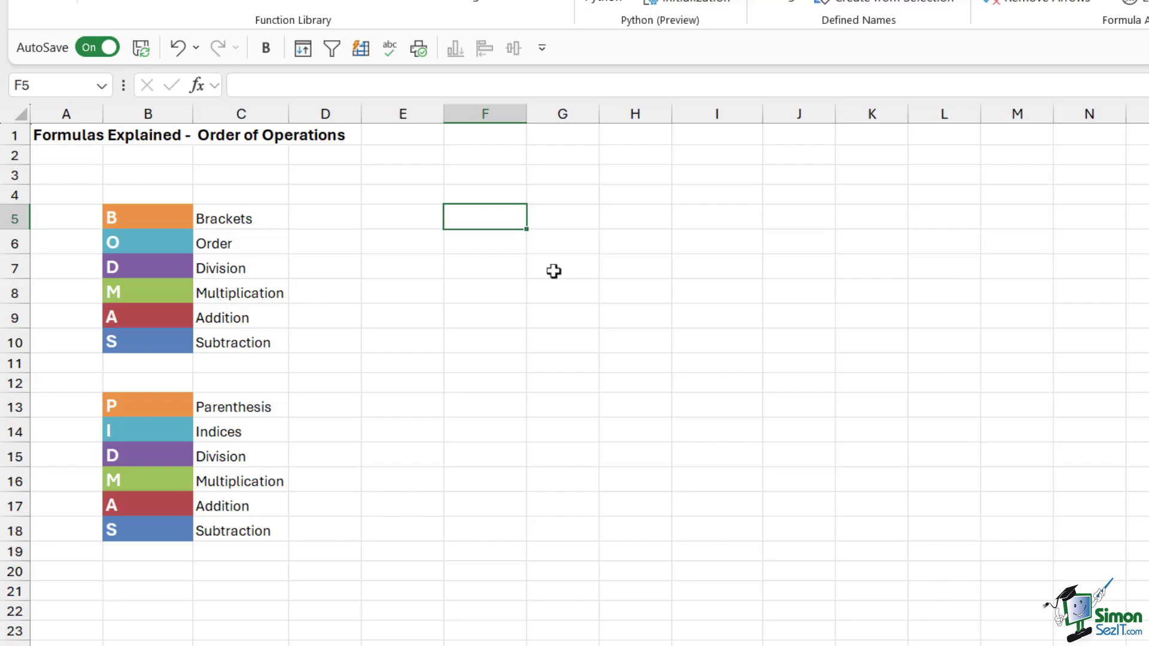
{"action": "type", "text": "="}
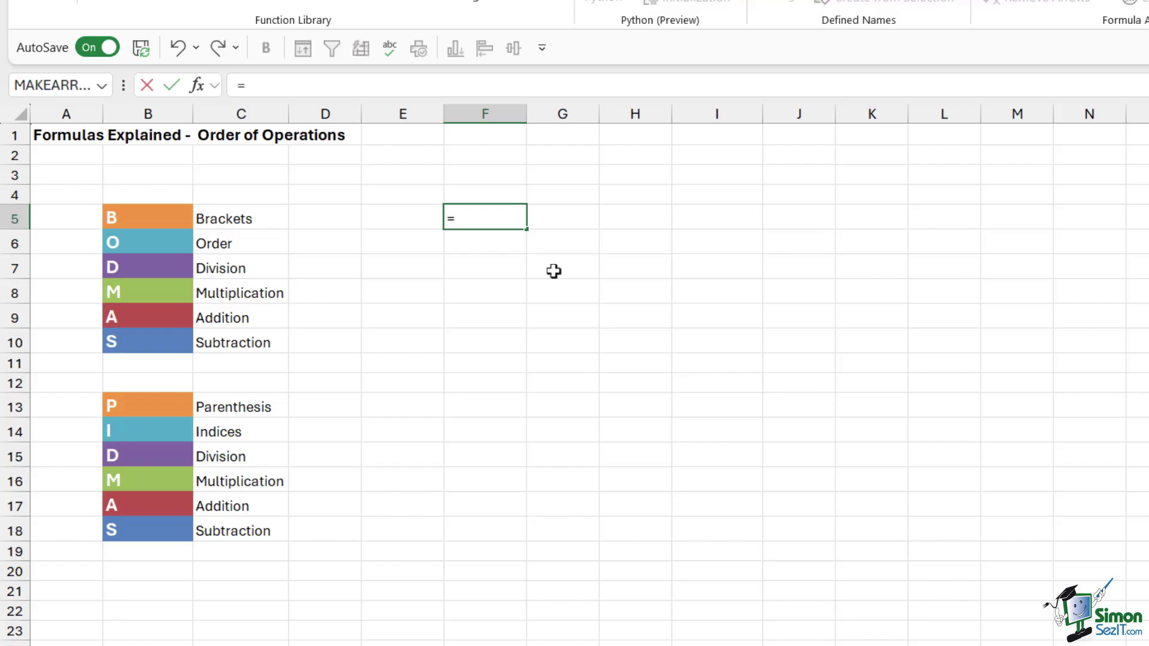
{"action": "type", "text": "(10+2)"}
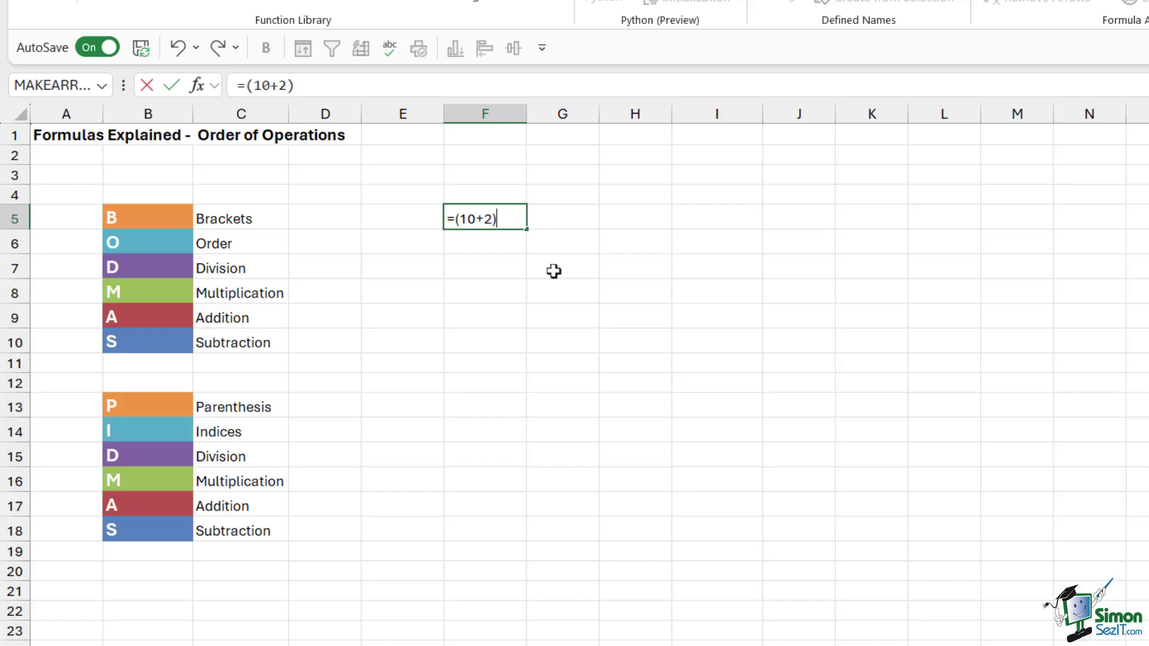
{"action": "type", "text": "/2"}
{"action": "key", "text": "Return"}
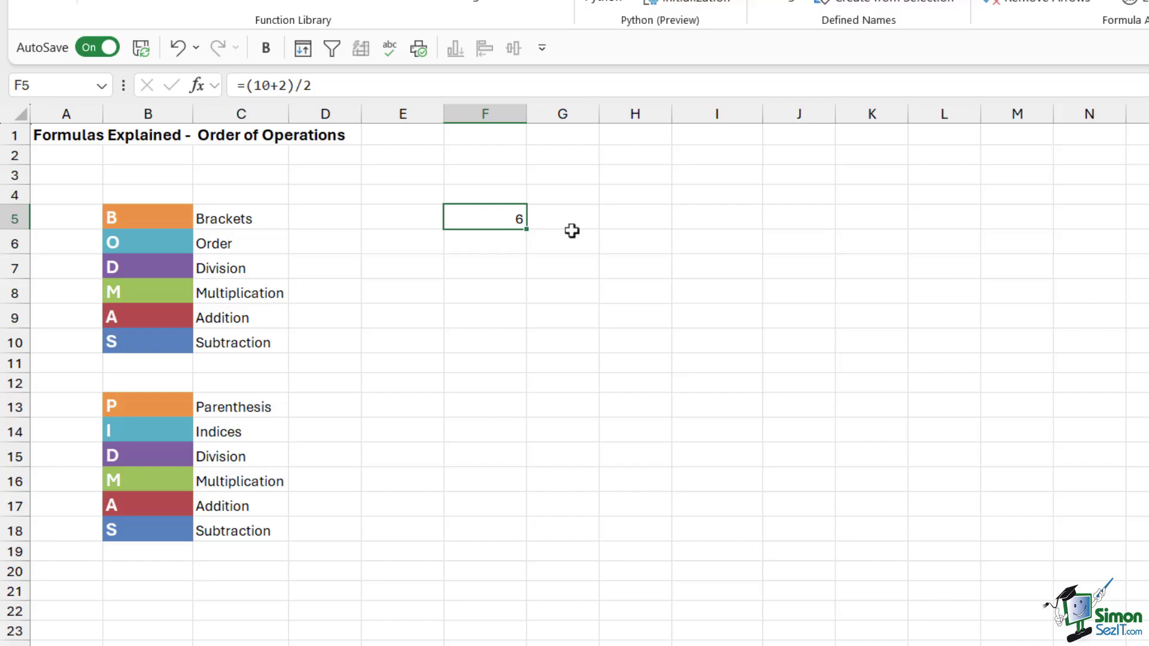
{"action": "key", "text": "Delete"}
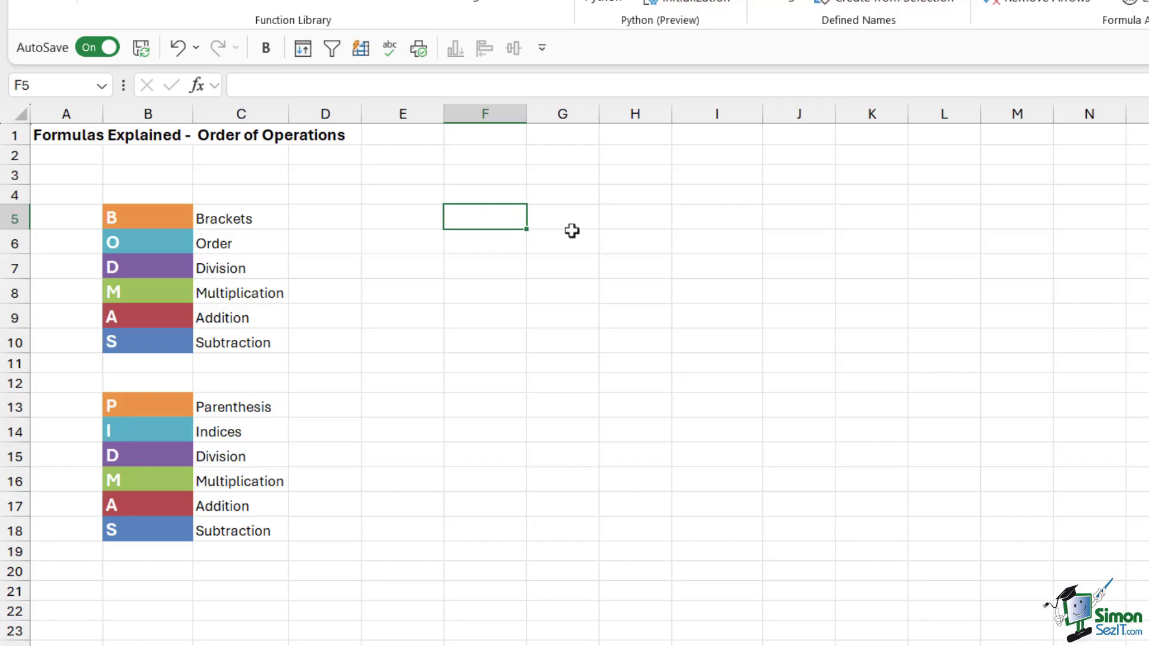
{"action": "type", "text": "+"}
{"action": "key", "text": "Return"}
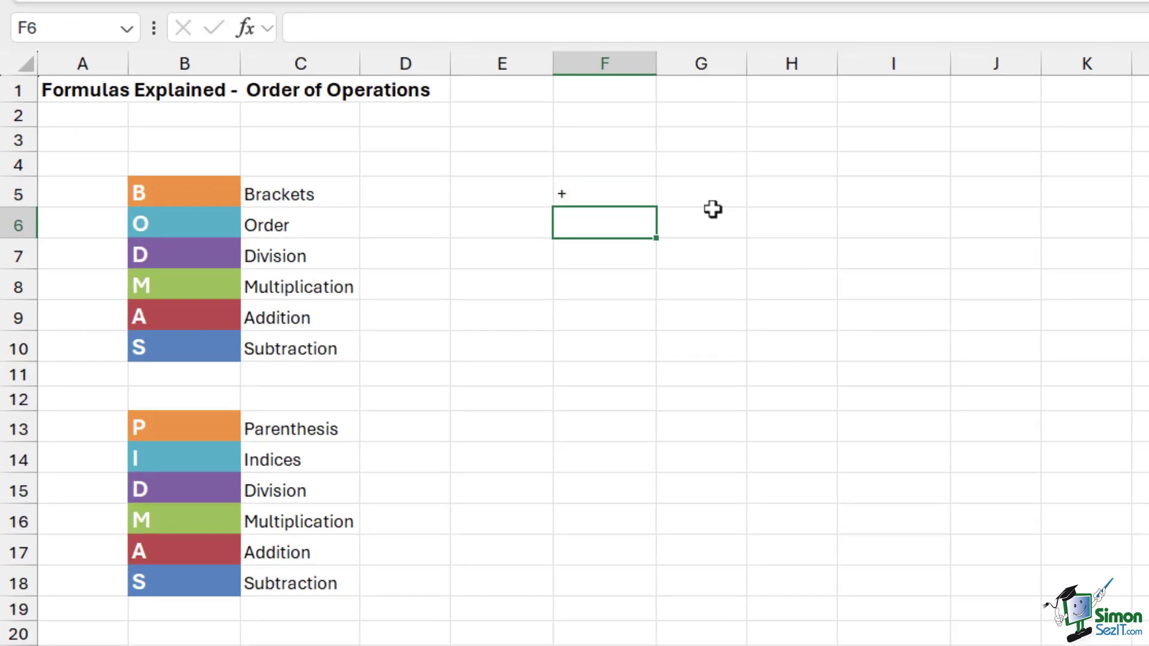
{"action": "type", "text": "-"}
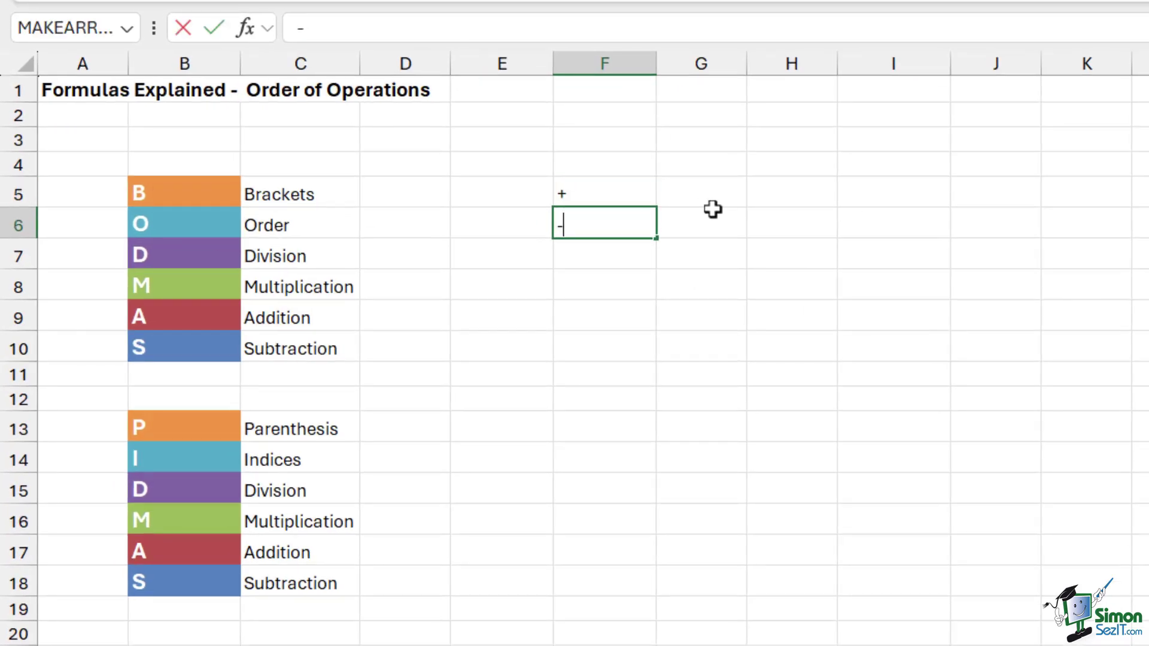
{"action": "key", "text": "Return"}
{"action": "type", "text": "*"}
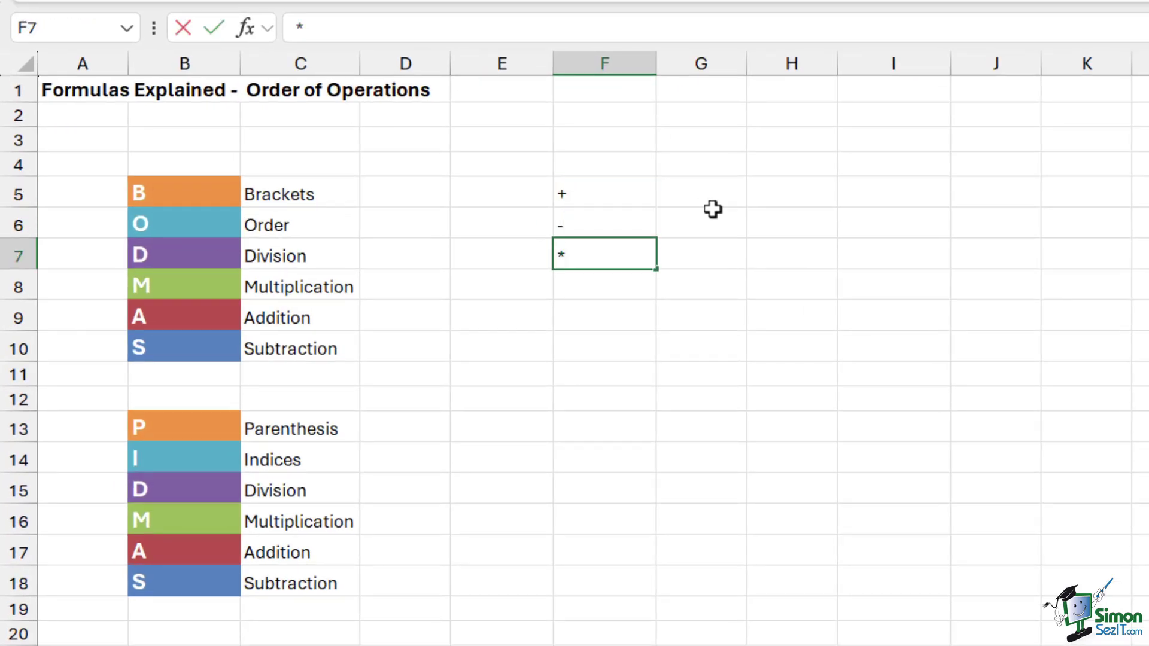
{"action": "key", "text": "Return"}
{"action": "type", "text": "/"}
{"action": "left_click", "coordinate": [753, 318]}
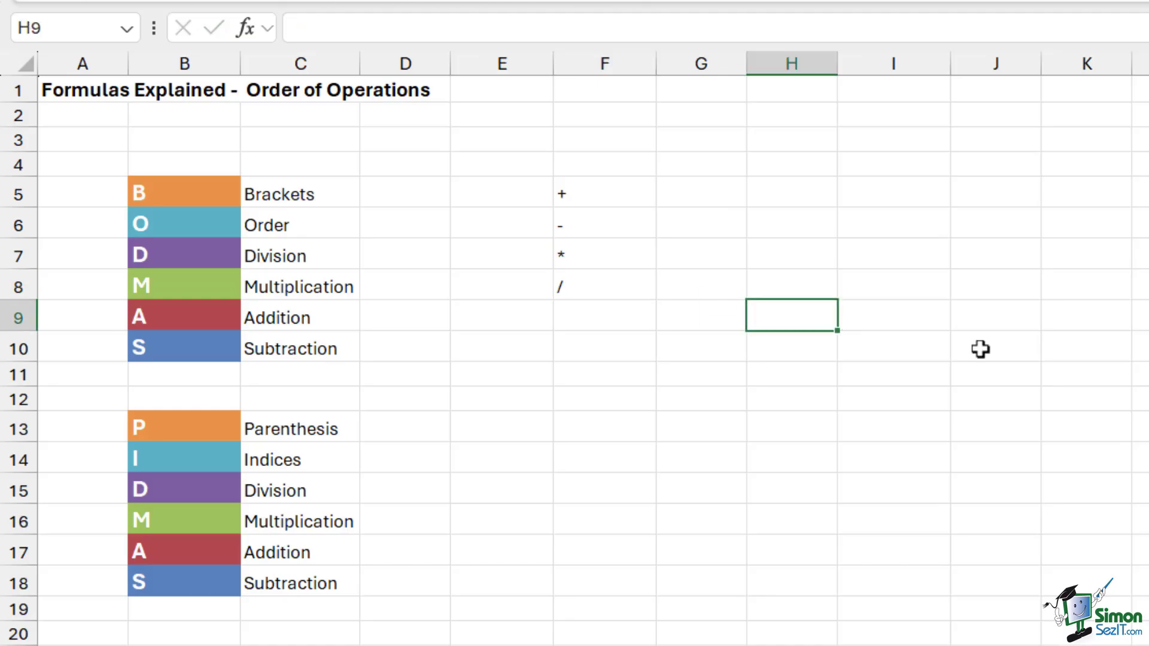
{"action": "left_click_drag", "start_coordinate": [595, 160], "coordinate": [587, 326]}
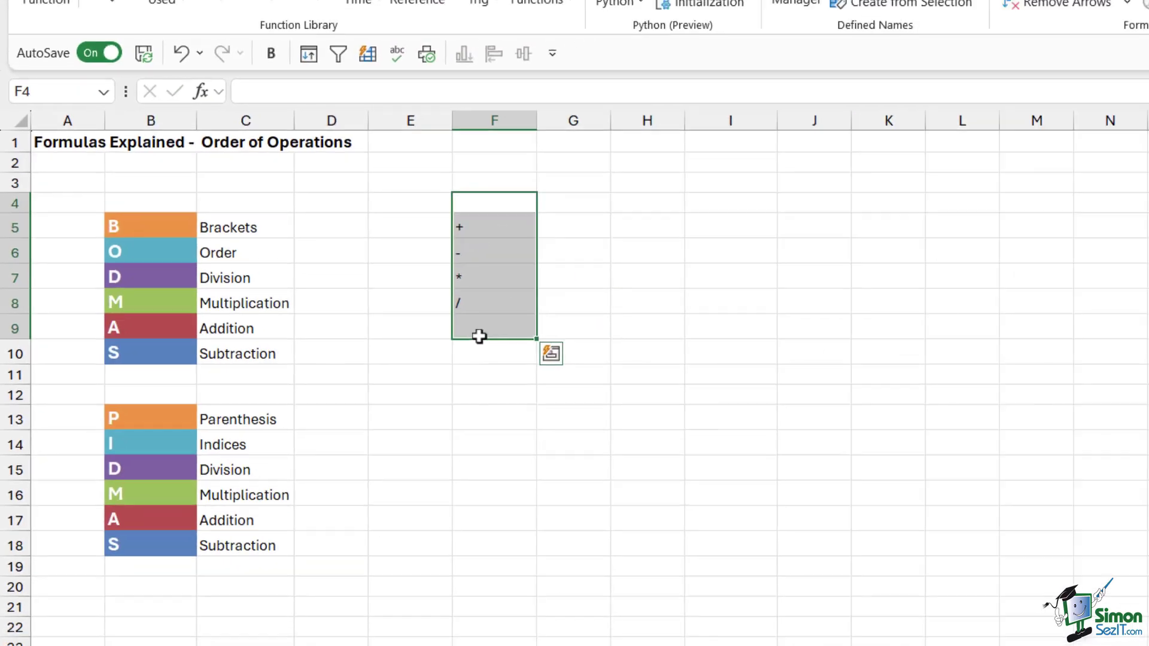
{"action": "key", "text": "Delete"}
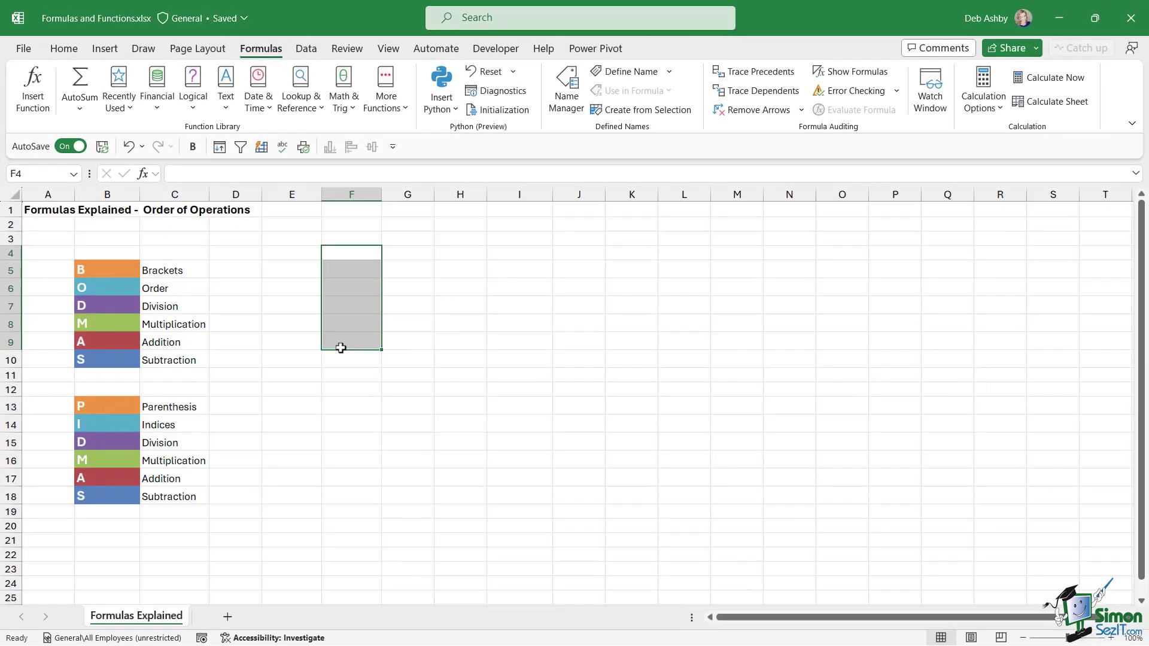
{"action": "left_click", "coordinate": [642, 246]}
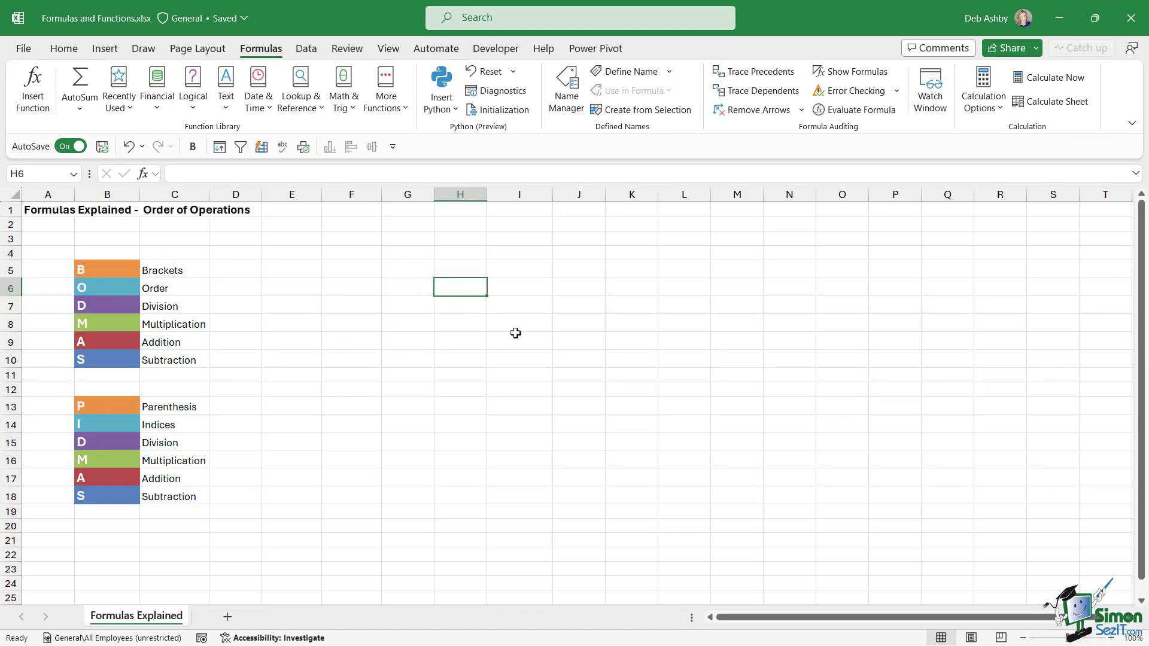